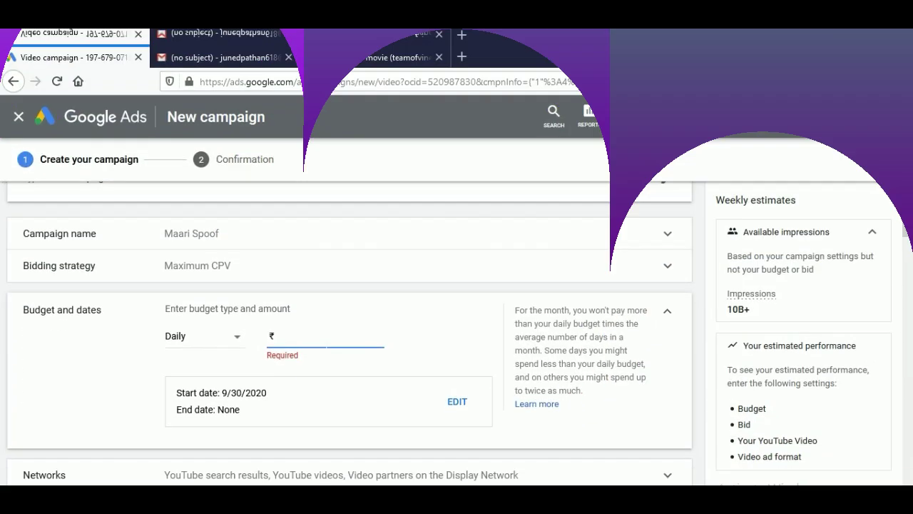
- Set the daily budget to ₹100 and choose Expanded inventory as the campaign's inventory type
type("100")
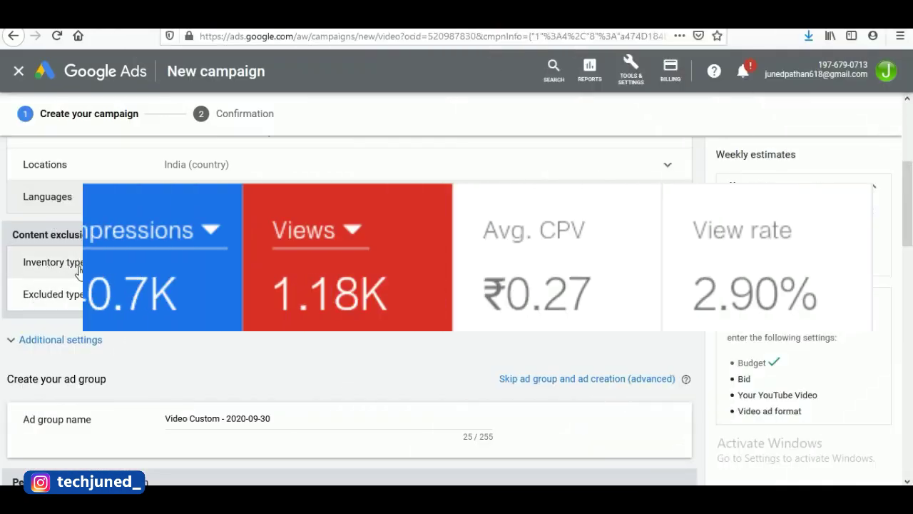
left_click(78, 273)
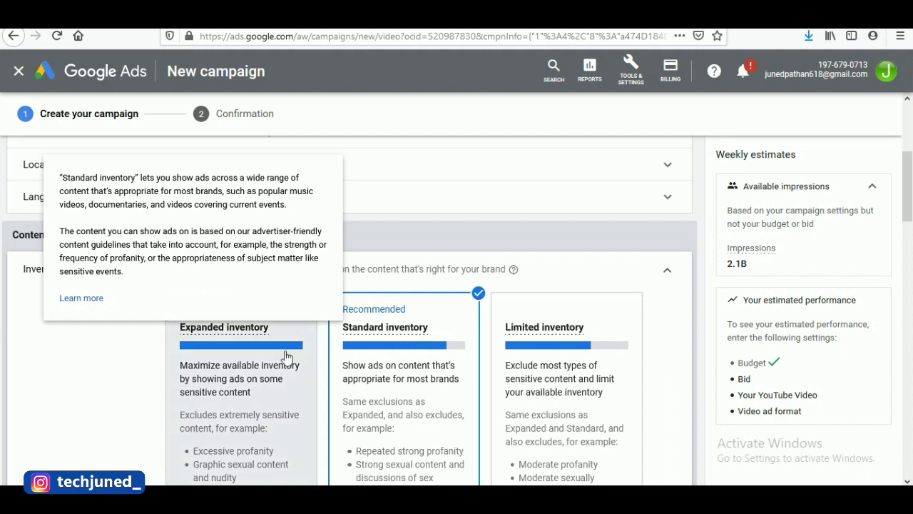
left_click(243, 353)
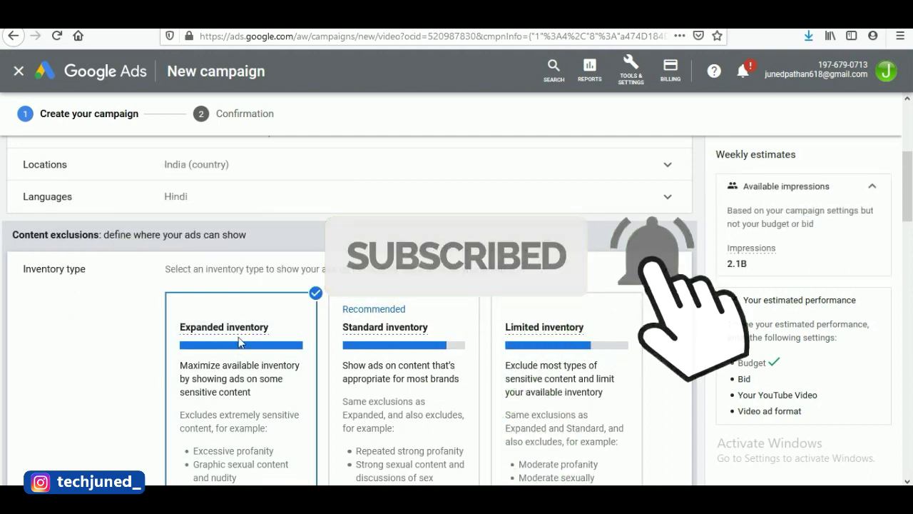
left_click(672, 271)
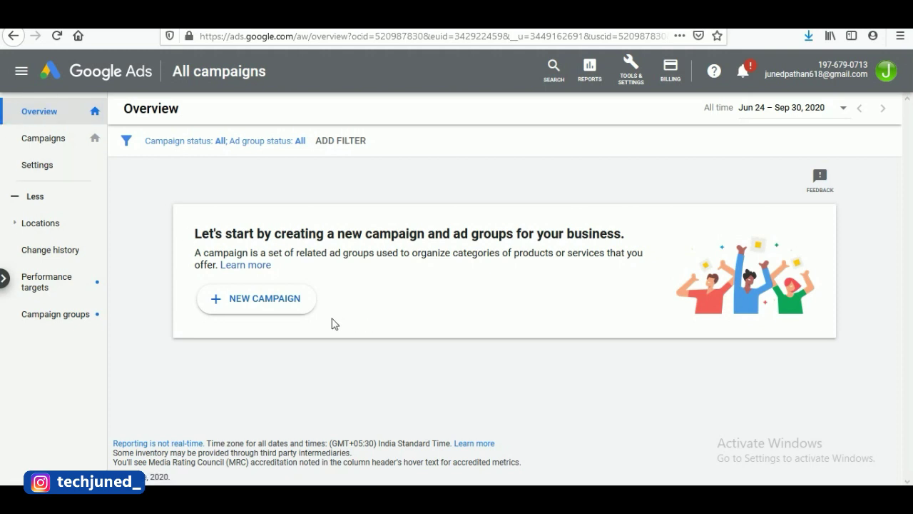
- Start a new campaign and choose to create it without a goal's guidance
left_click(269, 306)
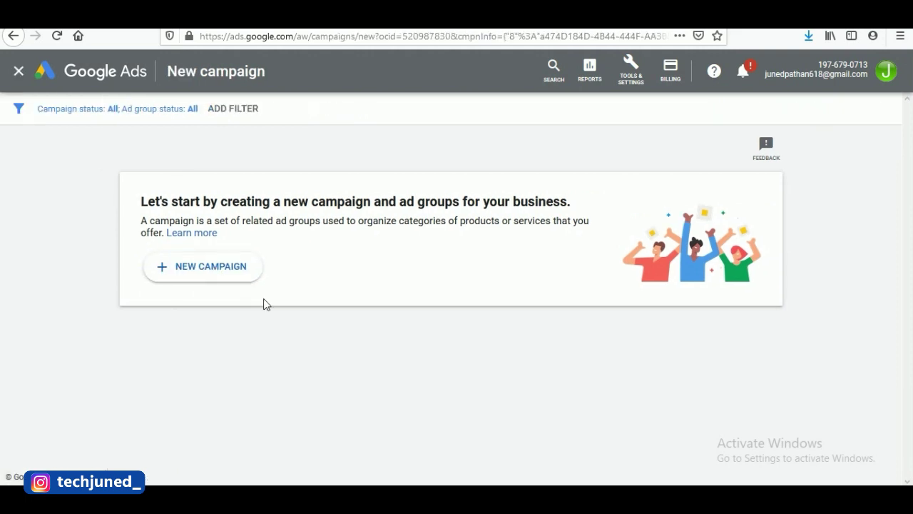
left_click(211, 271)
scroll(210, 285, "down", 10)
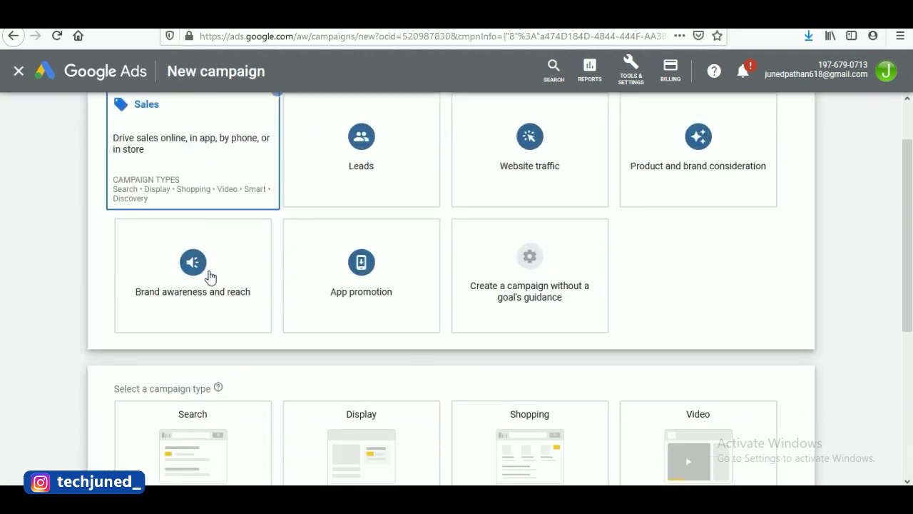
left_click_drag(905, 306, 906, 154)
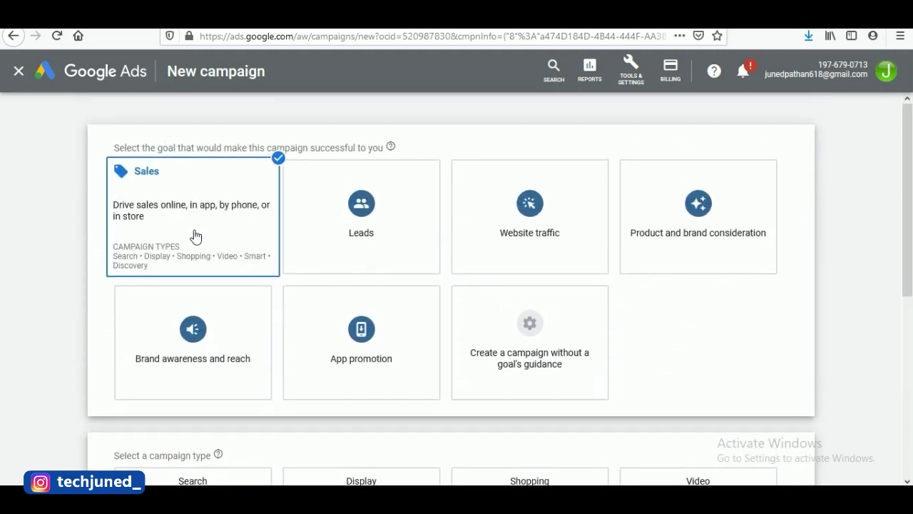
mouse_move(273, 254)
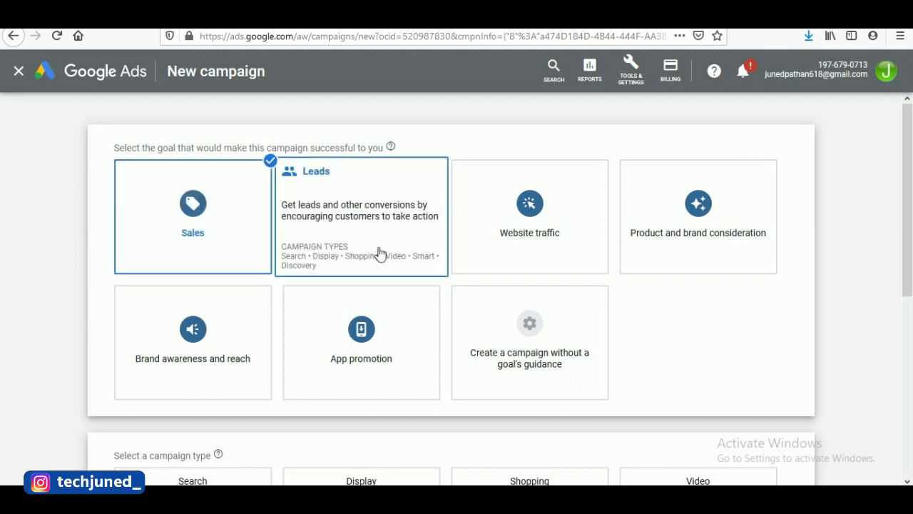
mouse_move(518, 383)
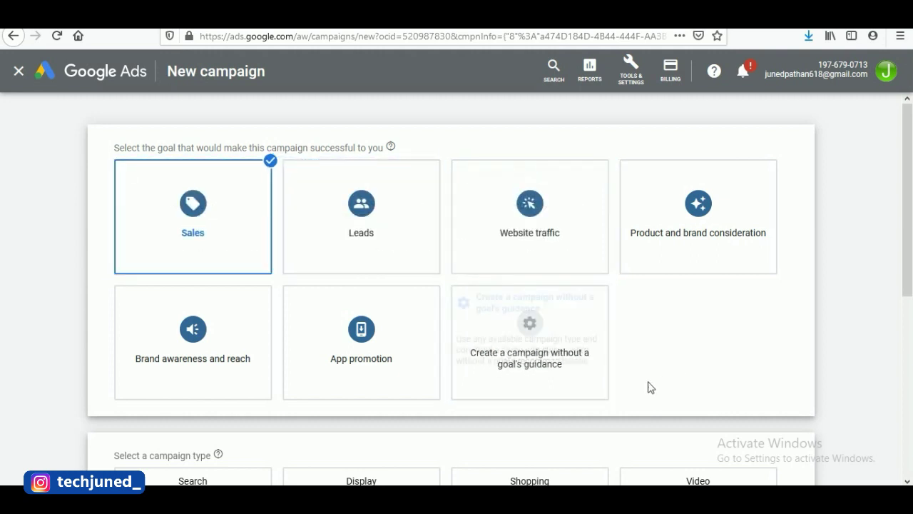
left_click(568, 368)
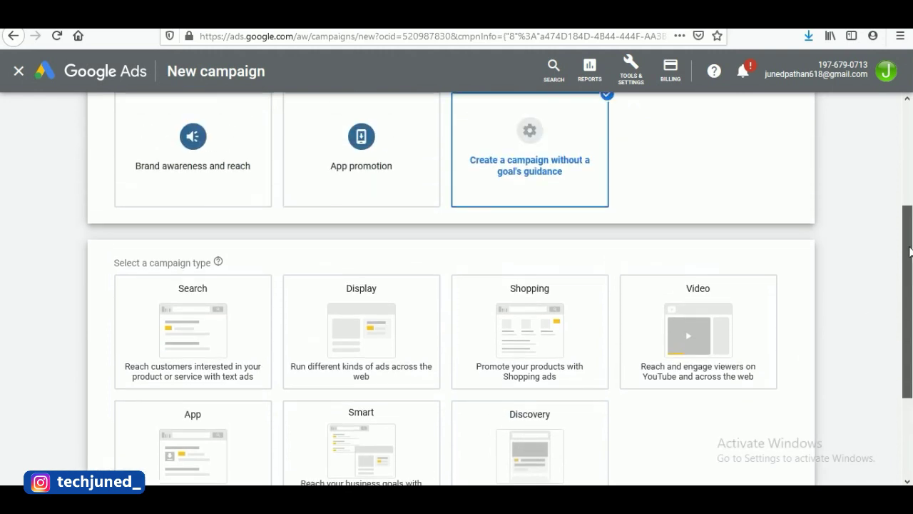
- Select Video as the campaign type
scroll(835, 269, "up", 2)
mouse_move(544, 224)
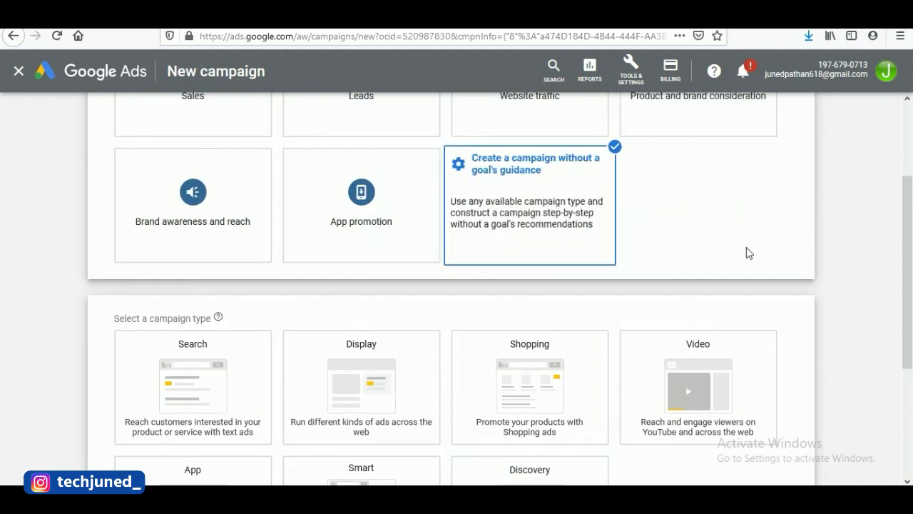
left_click_drag(906, 275, 911, 292)
scroll(910, 292, "down", 2)
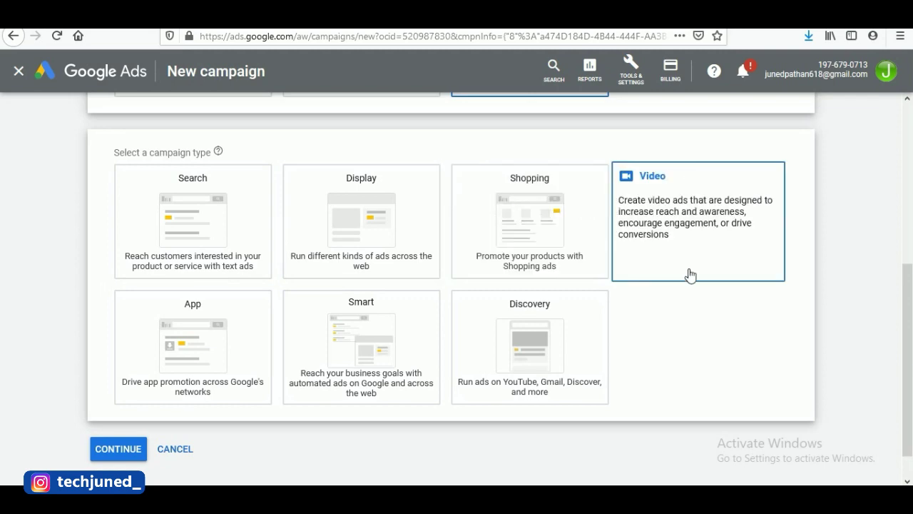
left_click(770, 263)
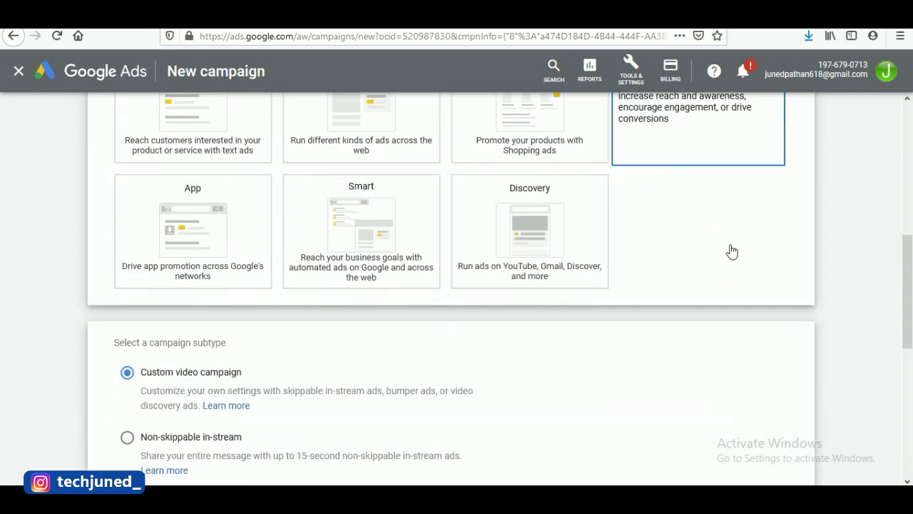
- Keep Custom video campaign as the campaign subtype and continue to the campaign settings
scroll(835, 258, "down", 5)
scroll(901, 349, "up", 7)
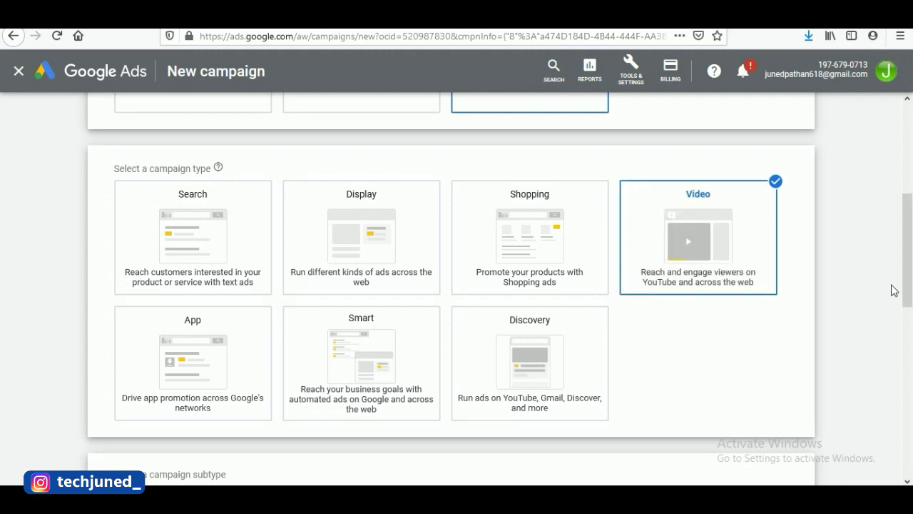
left_click_drag(906, 289, 905, 237)
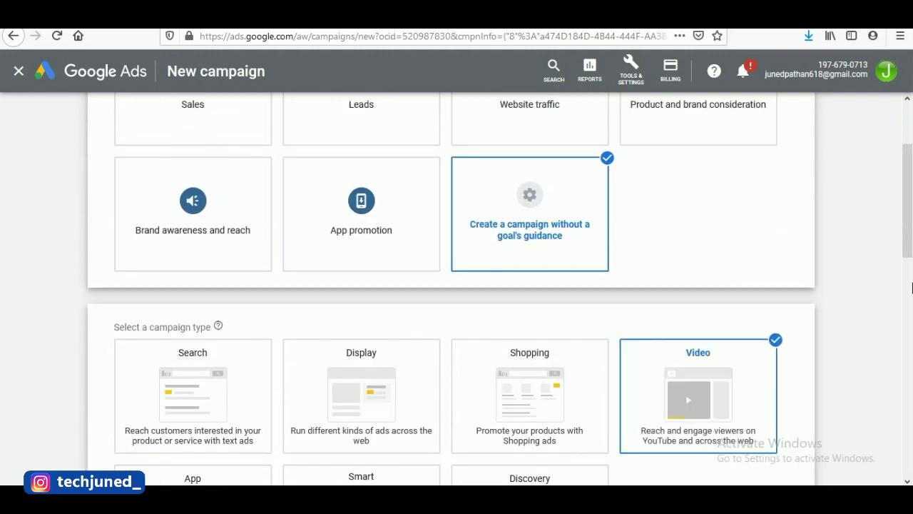
left_click_drag(910, 256, 910, 270)
scroll(783, 355, "down", 10)
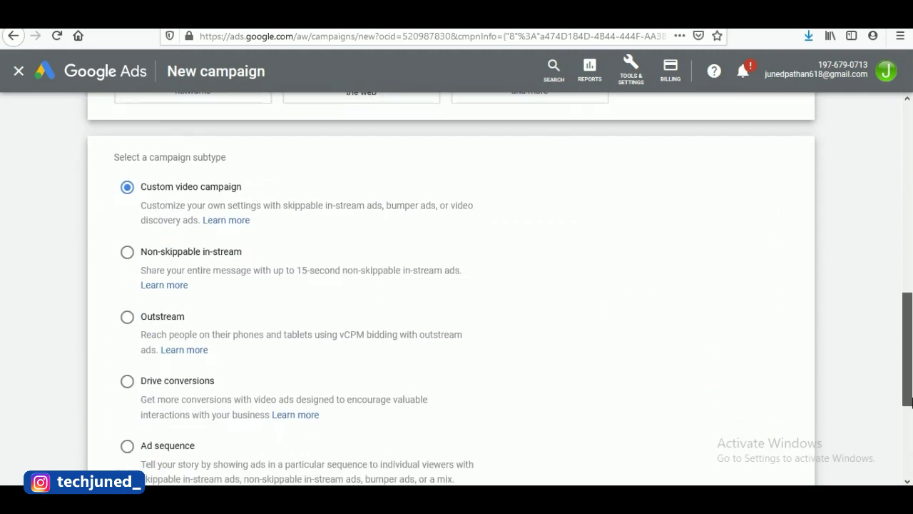
left_click_drag(243, 160, 147, 161)
left_click(695, 214)
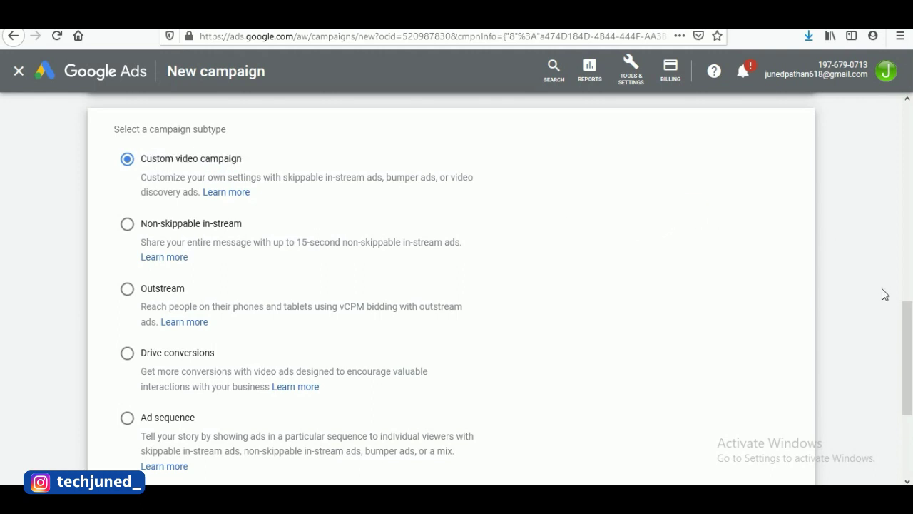
left_click_drag(907, 323, 907, 382)
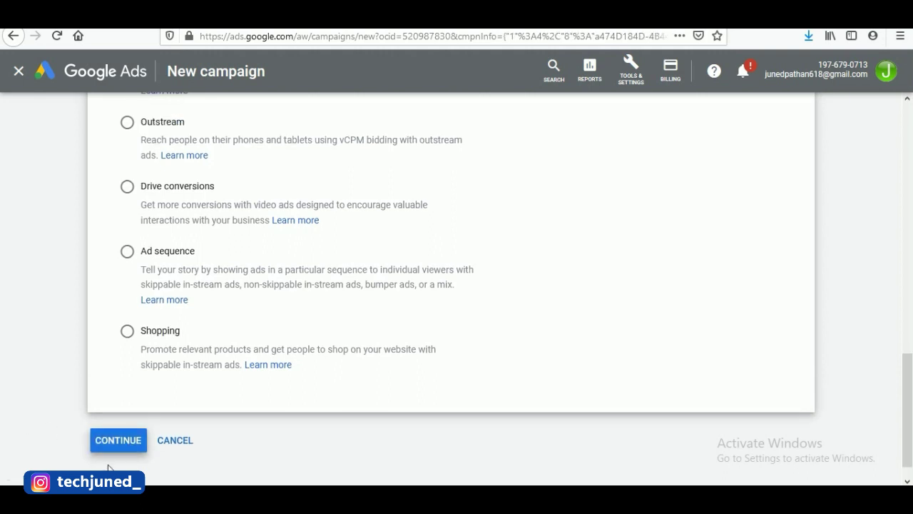
left_click(119, 442)
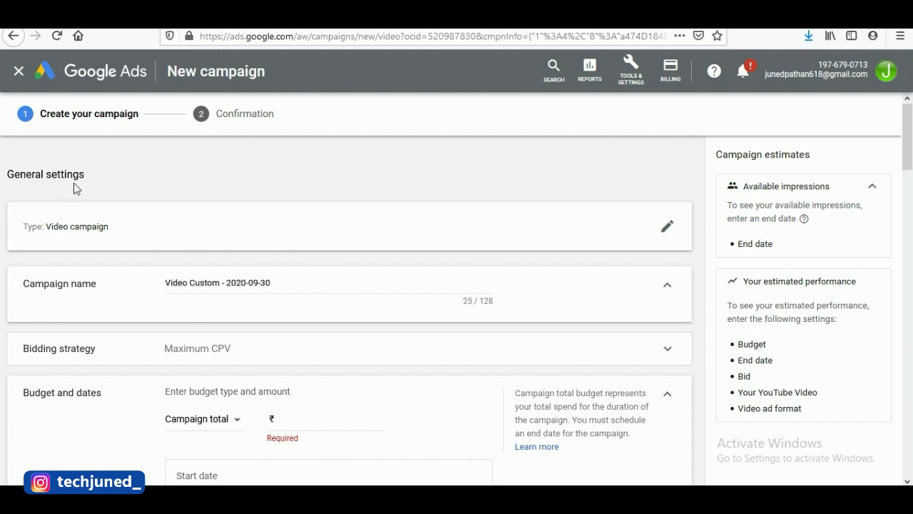
- Replace the default campaign name with "Maari Spoof" and collapse the name section
left_click_drag(84, 178, 4, 175)
left_click(197, 168)
left_click_drag(97, 283, 2, 289)
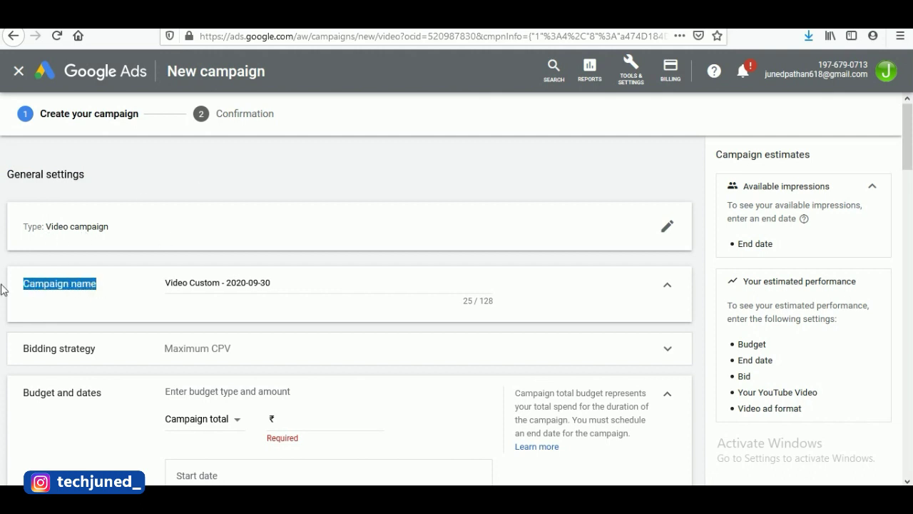
left_click(312, 289)
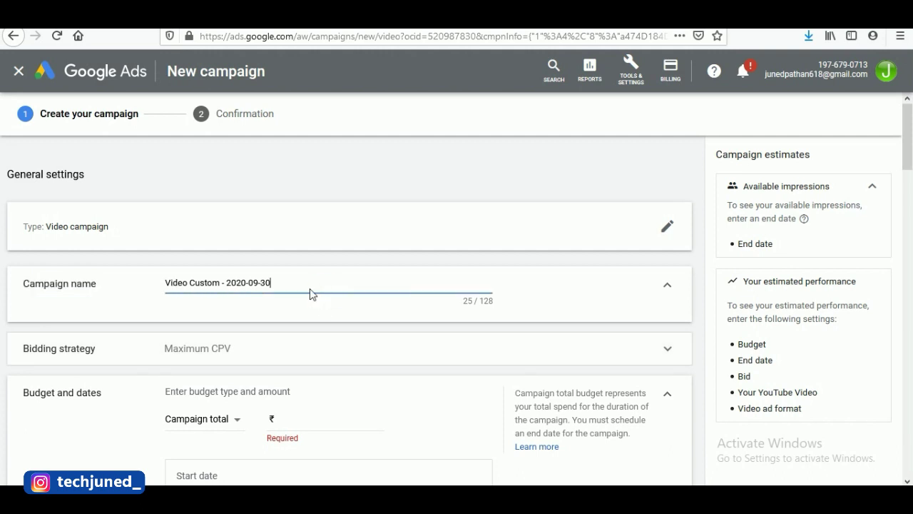
left_click_drag(290, 285, 164, 283)
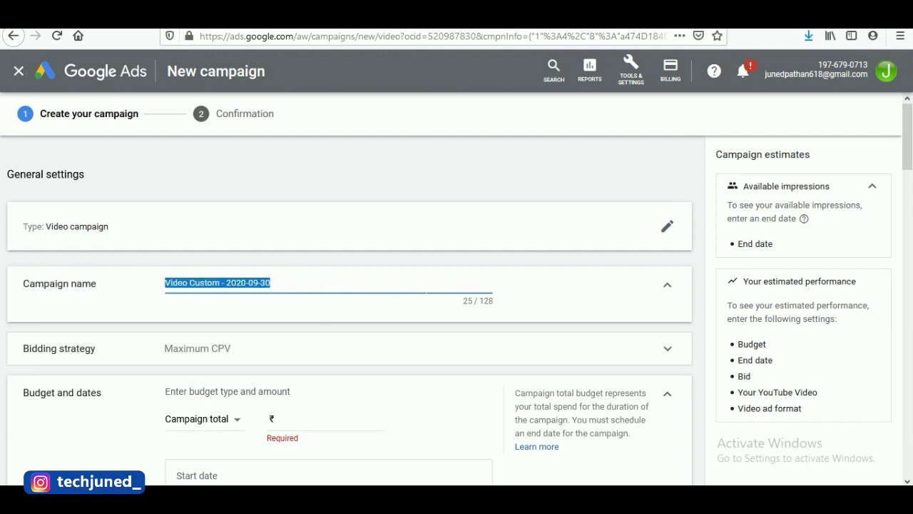
key("BackSpace")
type("Maari Spoof")
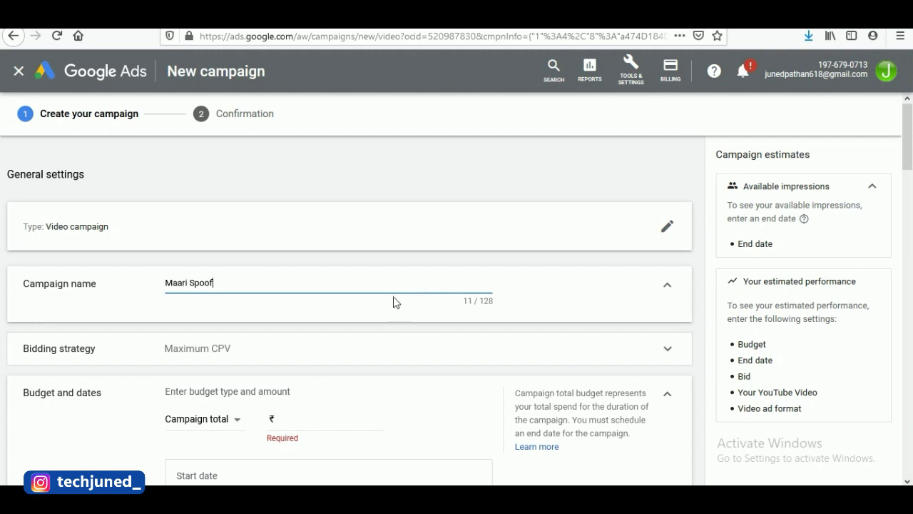
left_click(671, 287)
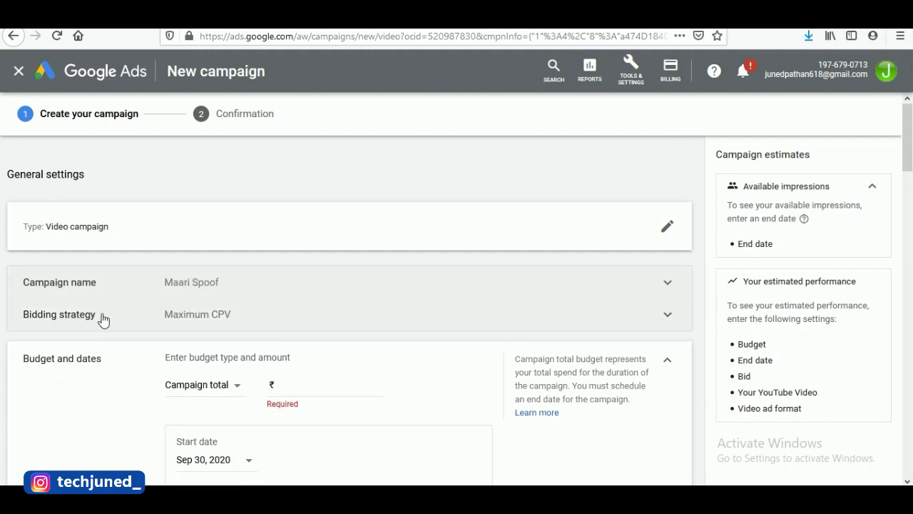
- Choose Maximum CPV as the campaign's bidding strategy and collapse that section
left_click_drag(102, 318, 22, 316)
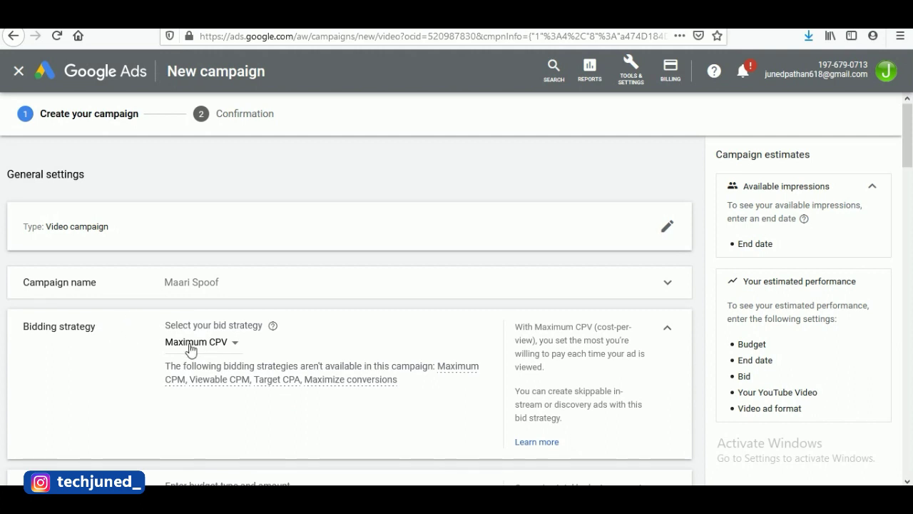
left_click(235, 346)
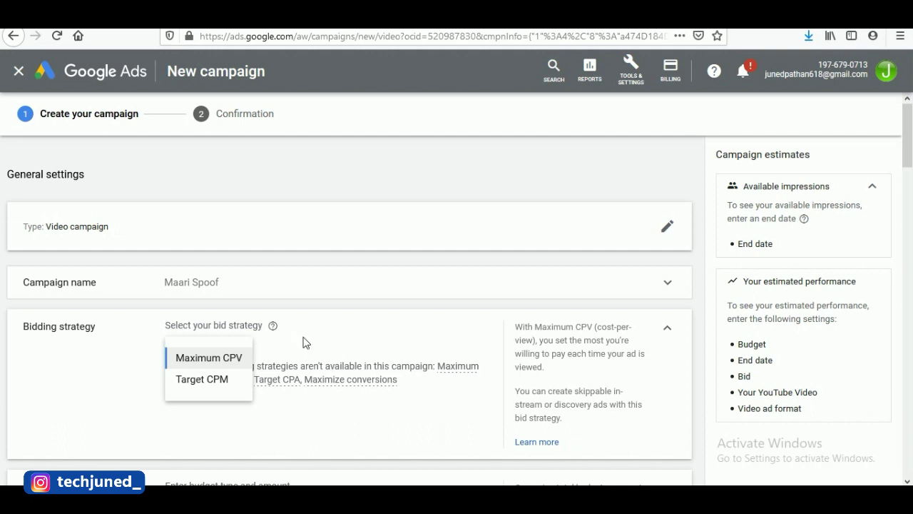
left_click(194, 362)
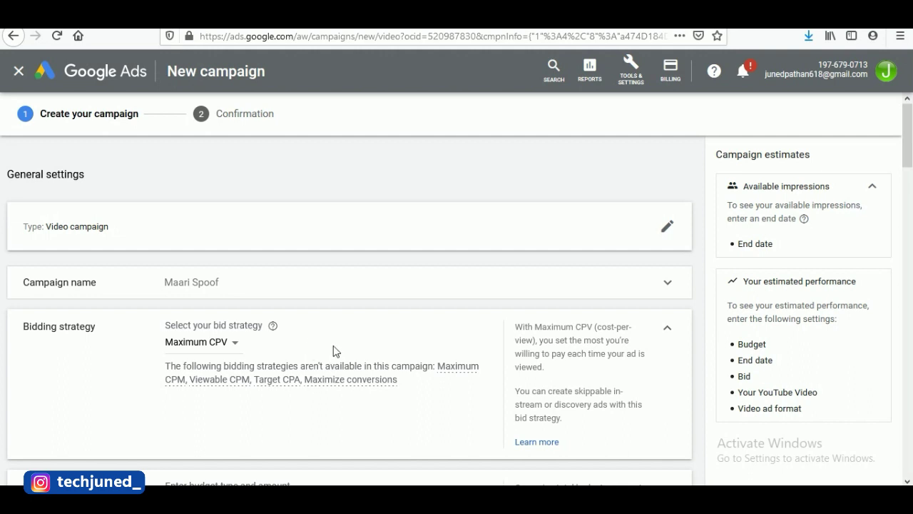
left_click(669, 329)
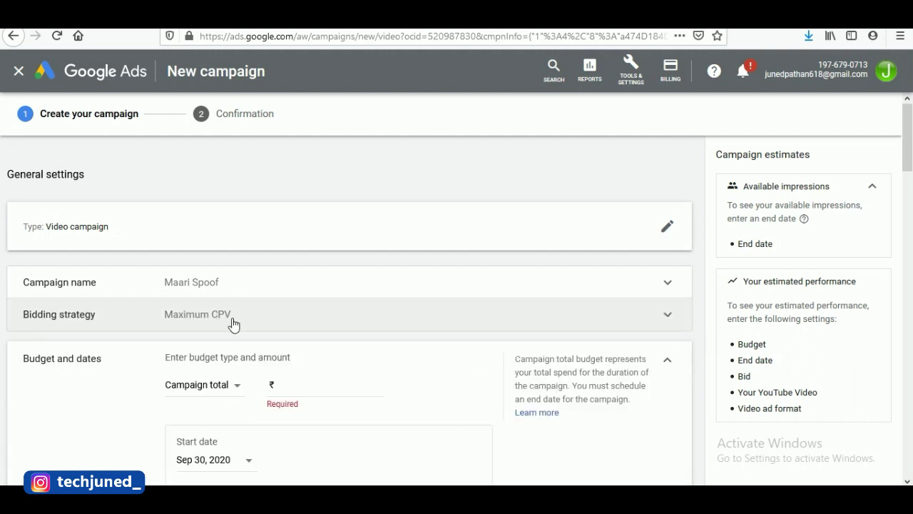
- Change the budget type to Daily and set the amount to ₹100
scroll(910, 191, "down", 2)
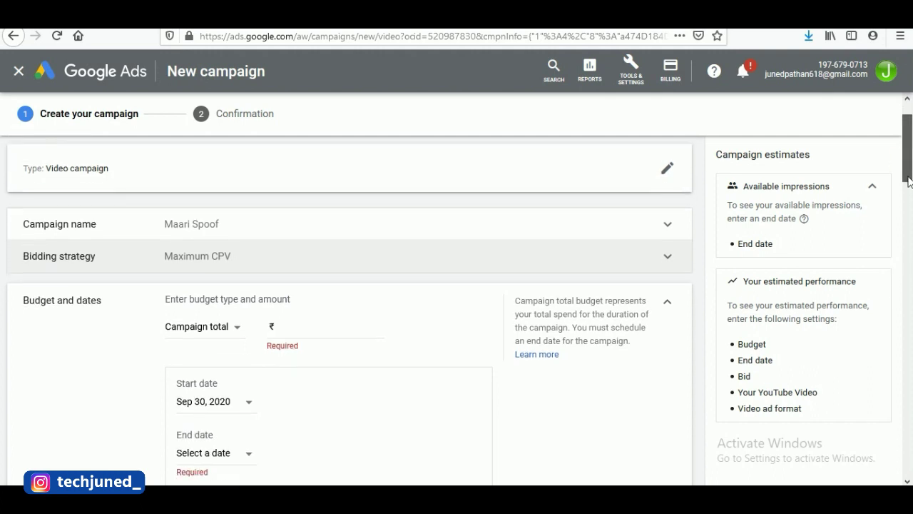
left_click_drag(102, 271, 20, 267)
left_click(45, 290)
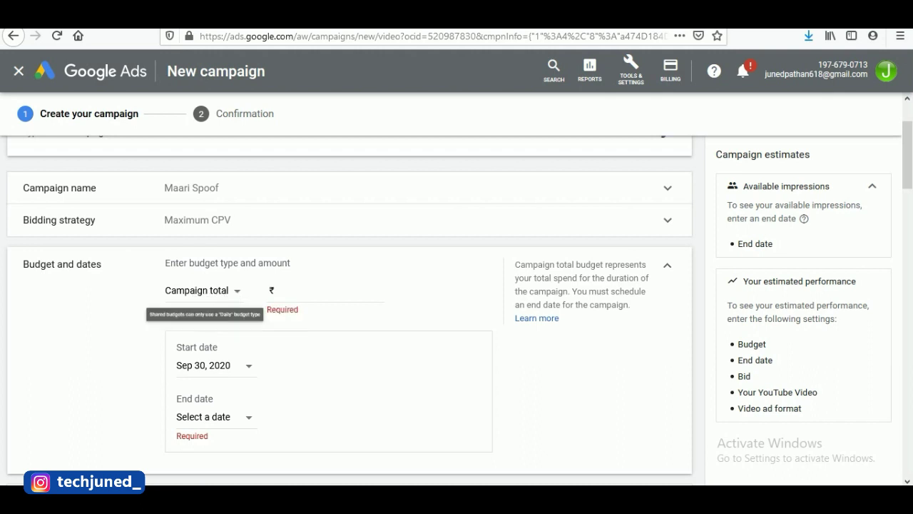
left_click(235, 295)
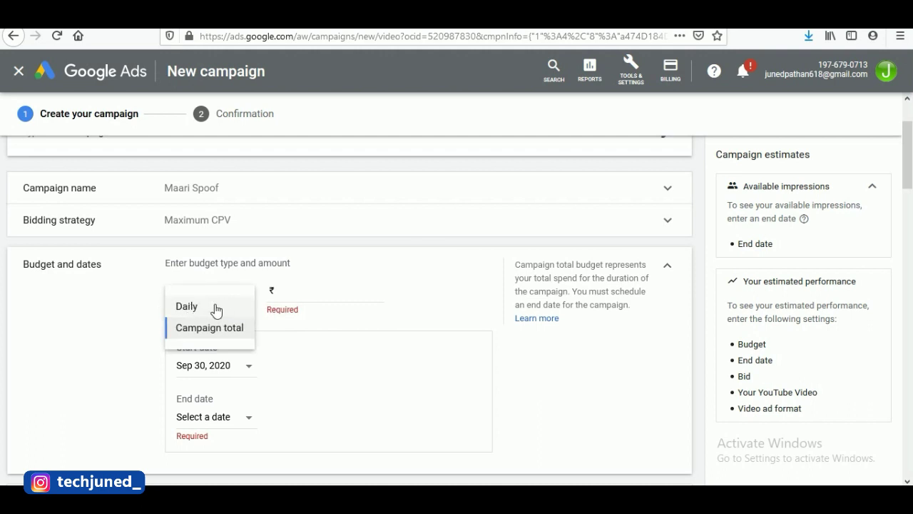
left_click(216, 308)
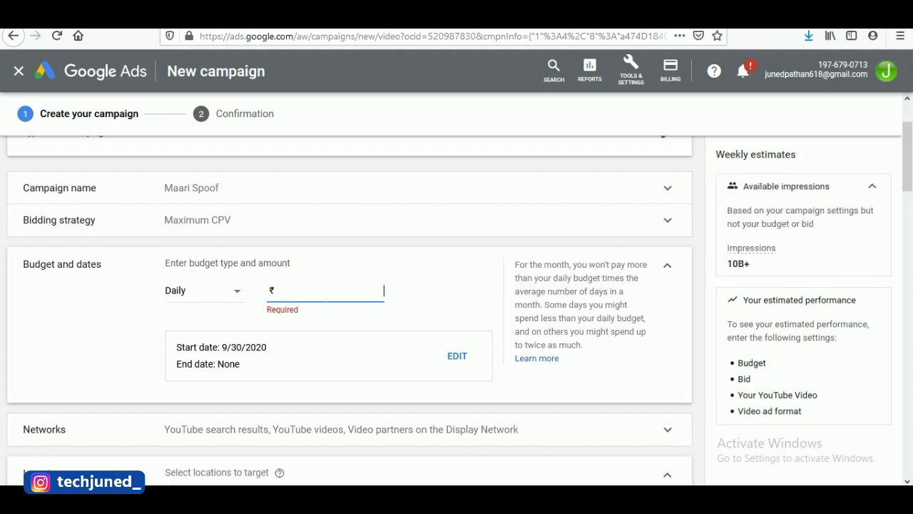
type("100")
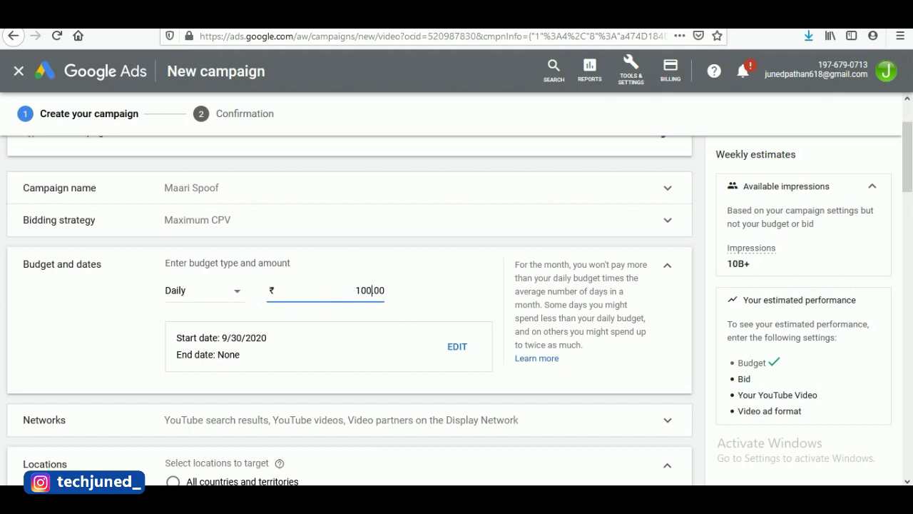
- Set the campaign's start date to Oct 1, 2020 and end date to Oct 5, 2020, and collapse the budget and dates section
double_click(236, 338)
left_click(368, 308)
left_click(460, 349)
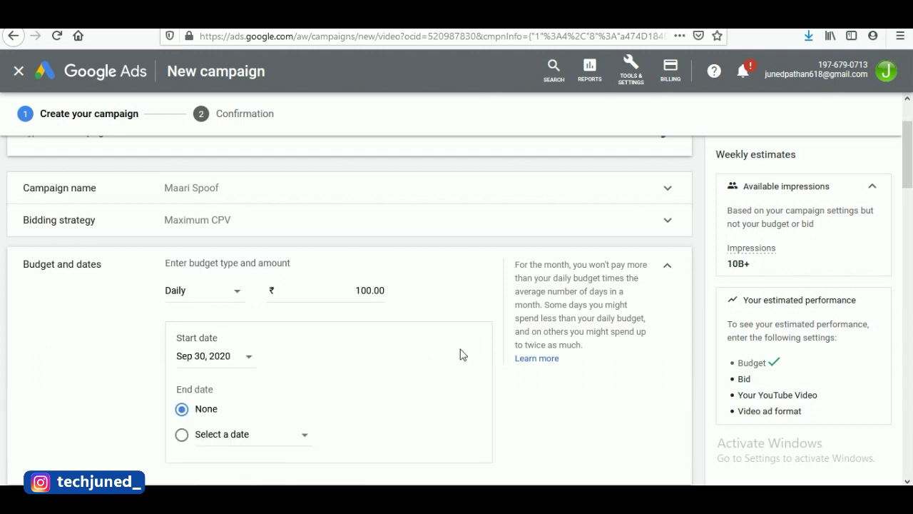
left_click(246, 358)
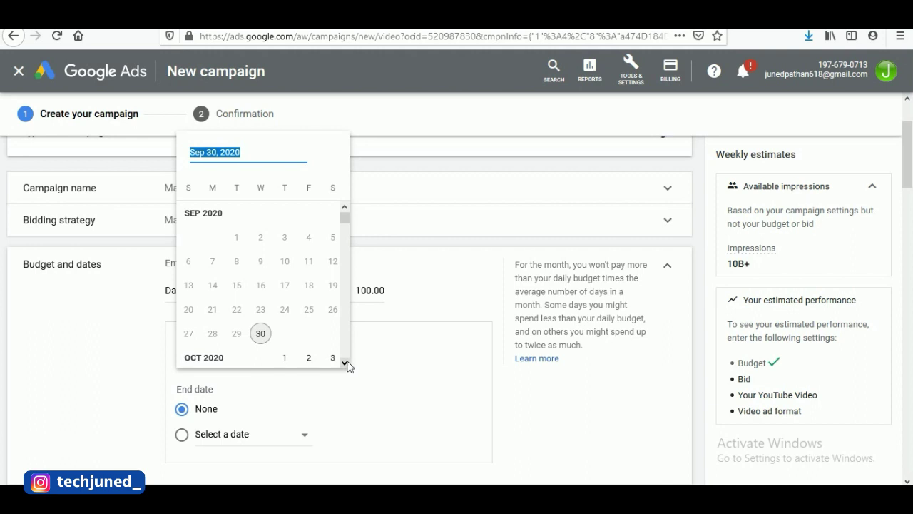
scroll(347, 363, "down", 1)
left_click(284, 328)
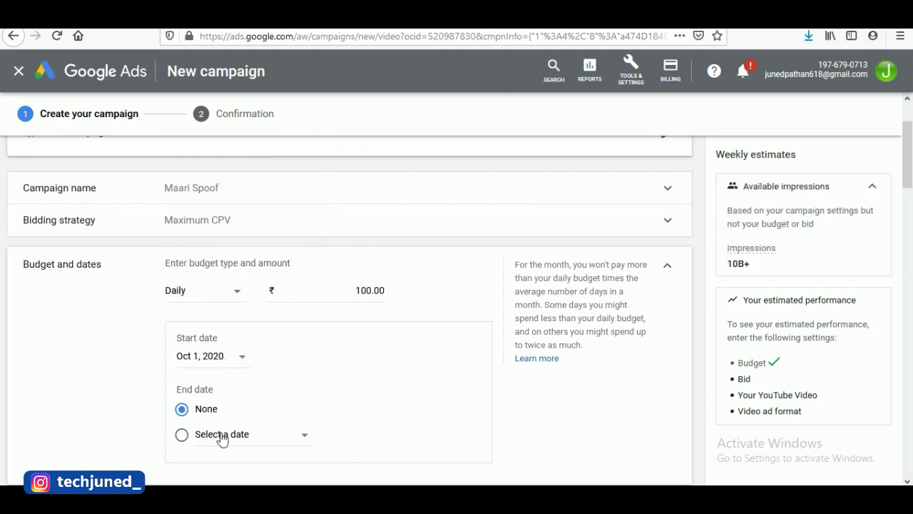
left_click(248, 435)
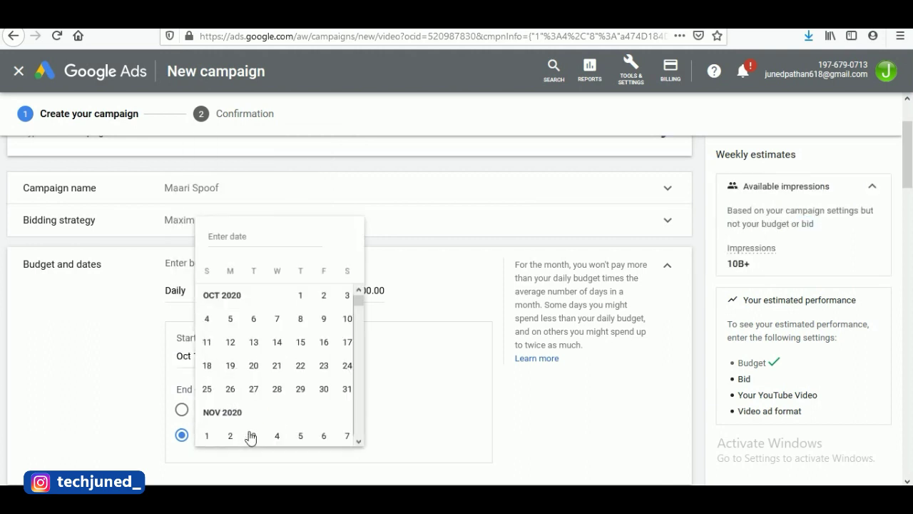
left_click(231, 316)
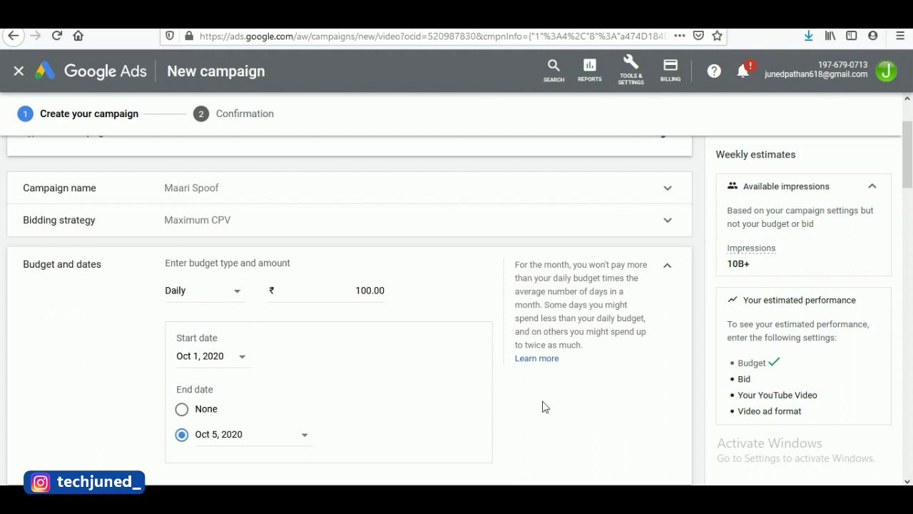
left_click(668, 270)
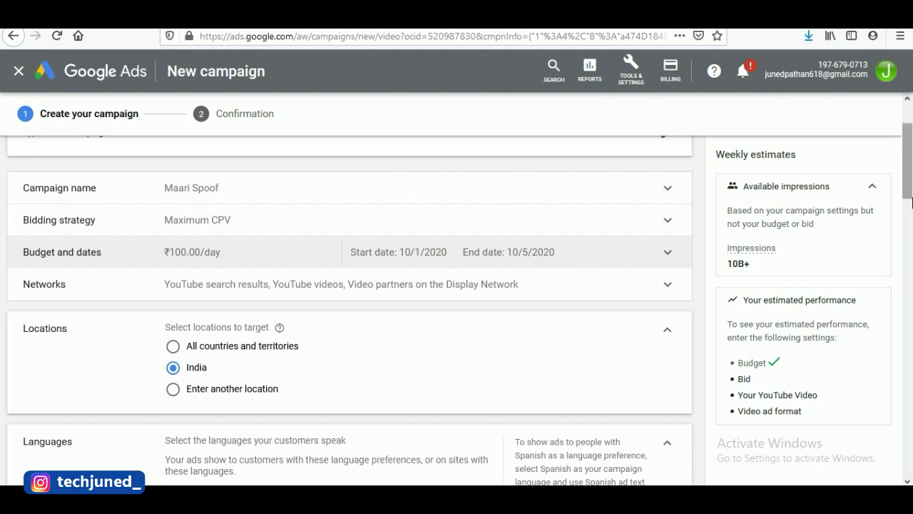
- Exclude Video partners on the Display Network from the campaign's networks and collapse that section
left_click_drag(907, 168, 907, 180)
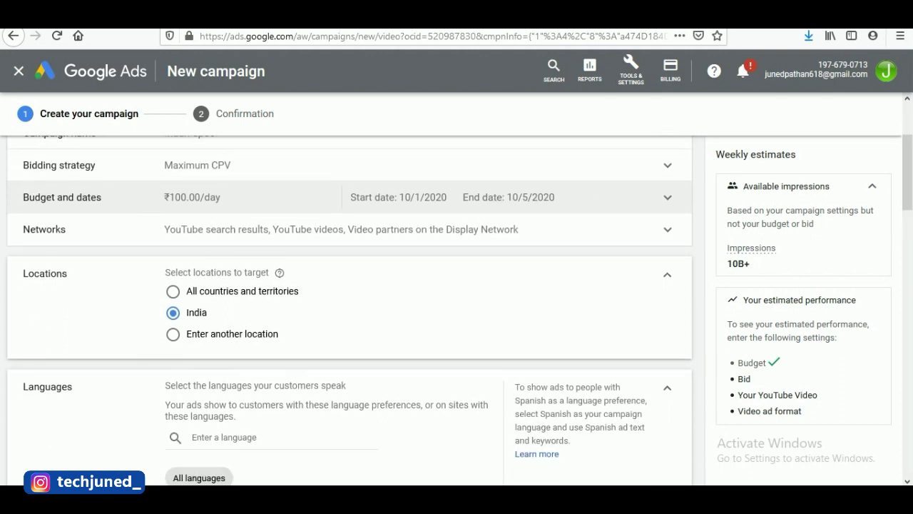
left_click(87, 238)
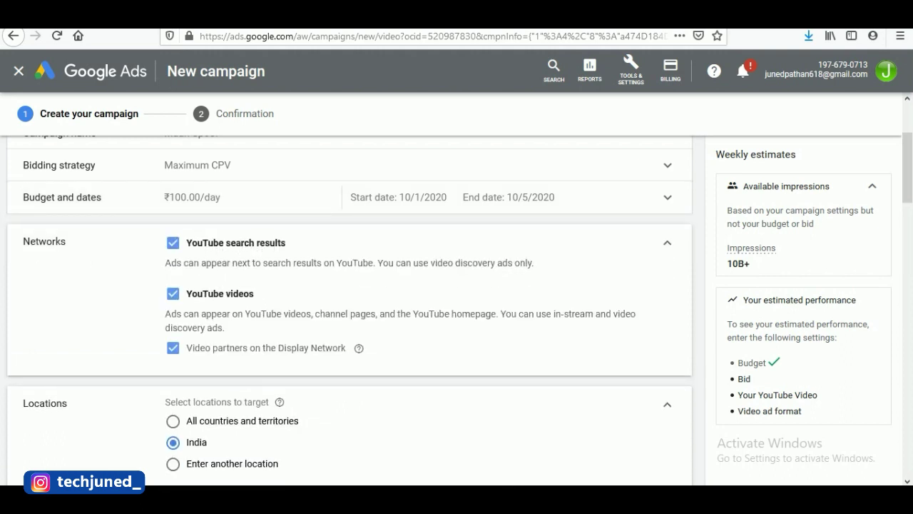
left_click(173, 351)
left_click(669, 248)
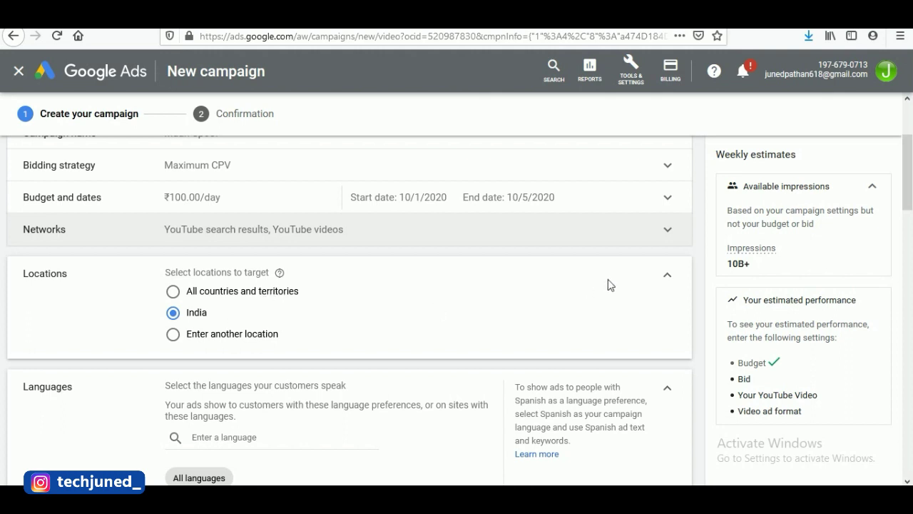
- Keep India as the targeted location, collapse that section, and set the customers' language to Hindi
left_click(669, 279)
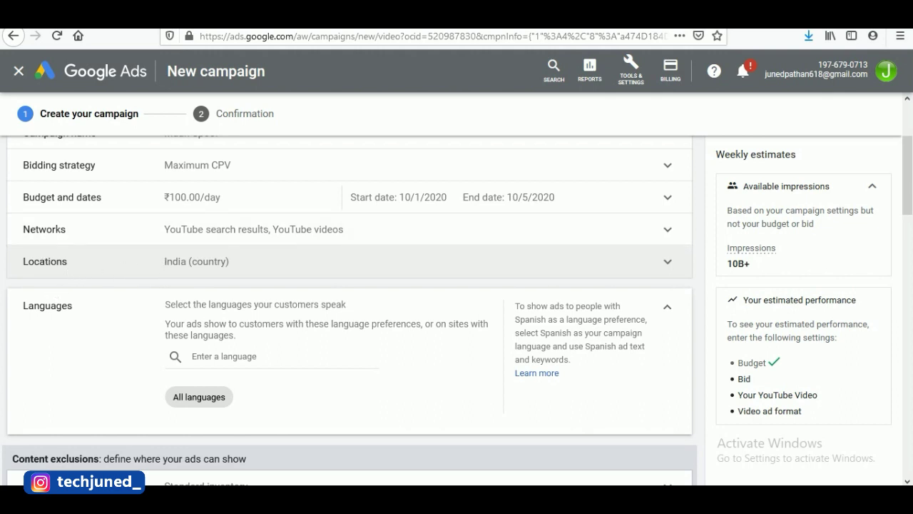
left_click_drag(73, 307, 20, 308)
left_click(67, 341)
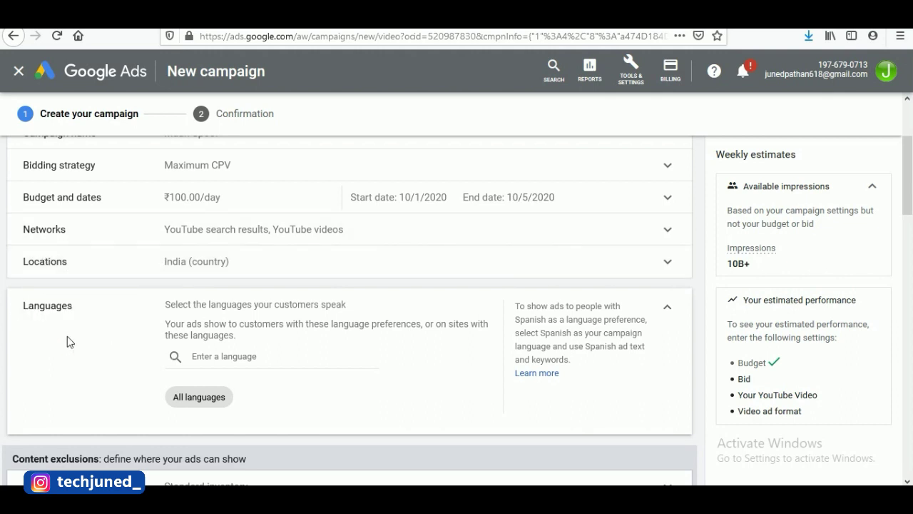
left_click(266, 357)
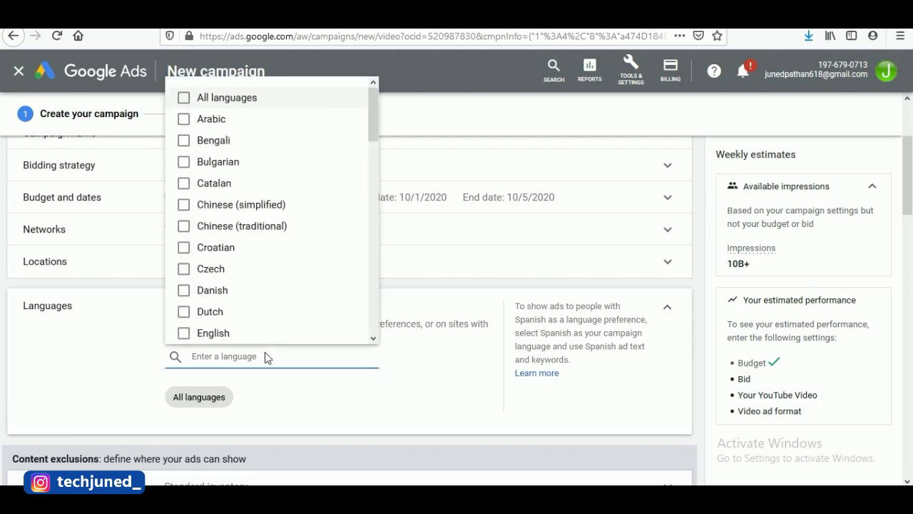
type("hindi")
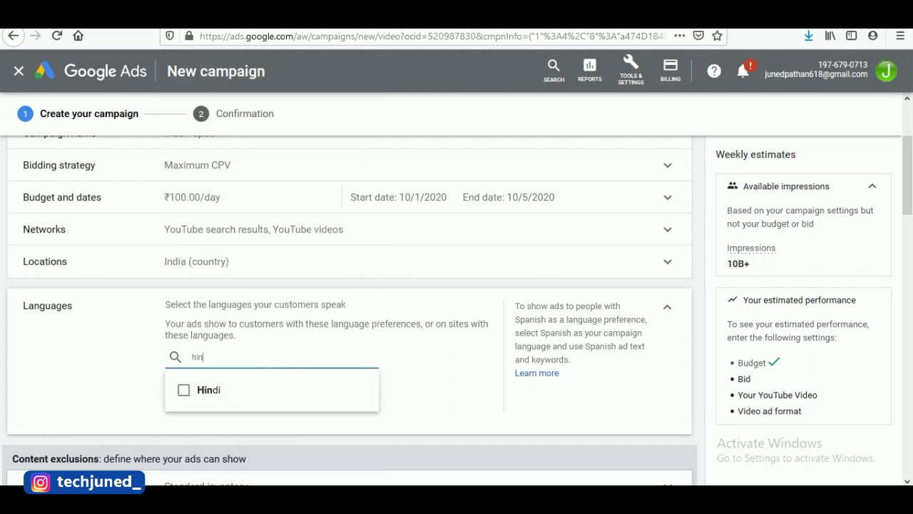
left_click(187, 391)
- Choose Expanded inventory as the inventory type for content exclusions and collapse that section
left_click_drag(903, 204, 904, 226)
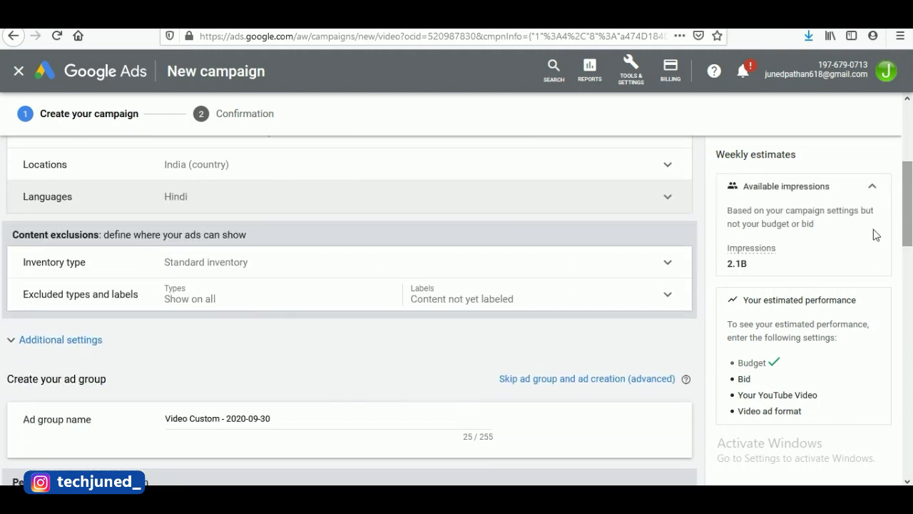
left_click_drag(95, 271, 10, 264)
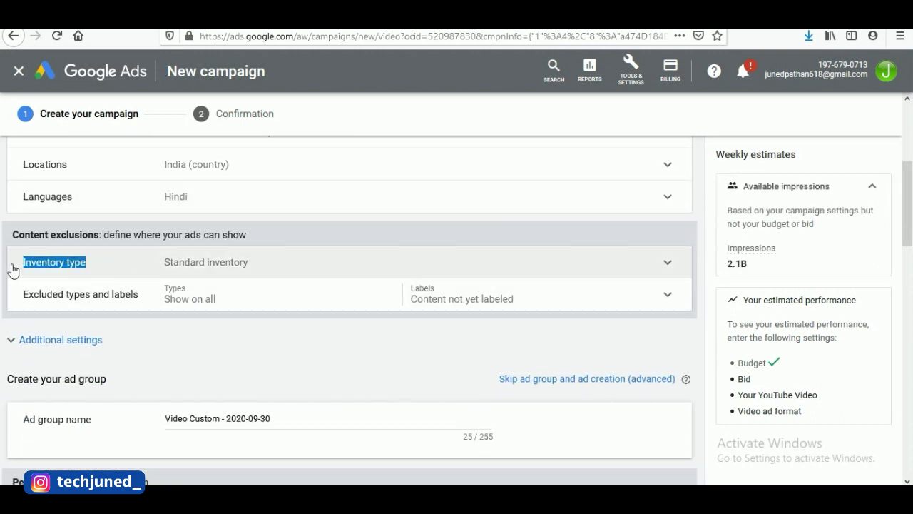
left_click(12, 265)
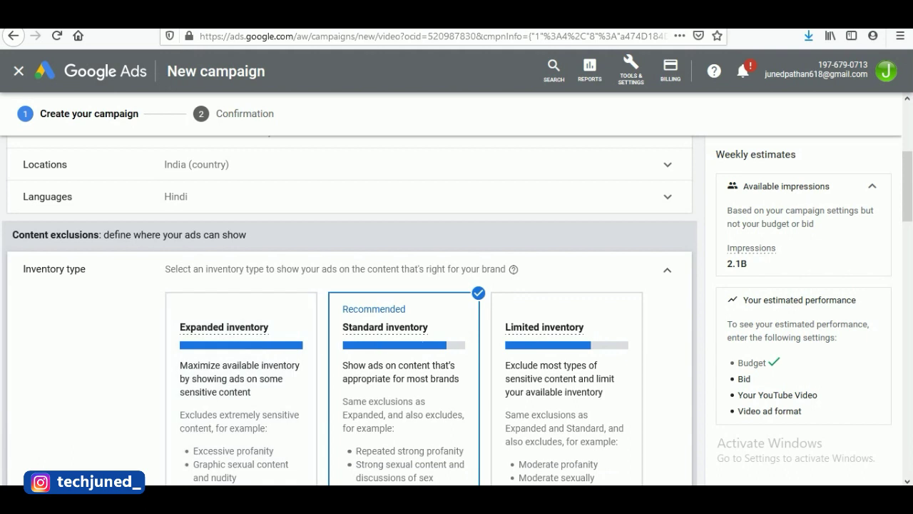
mouse_move(385, 327)
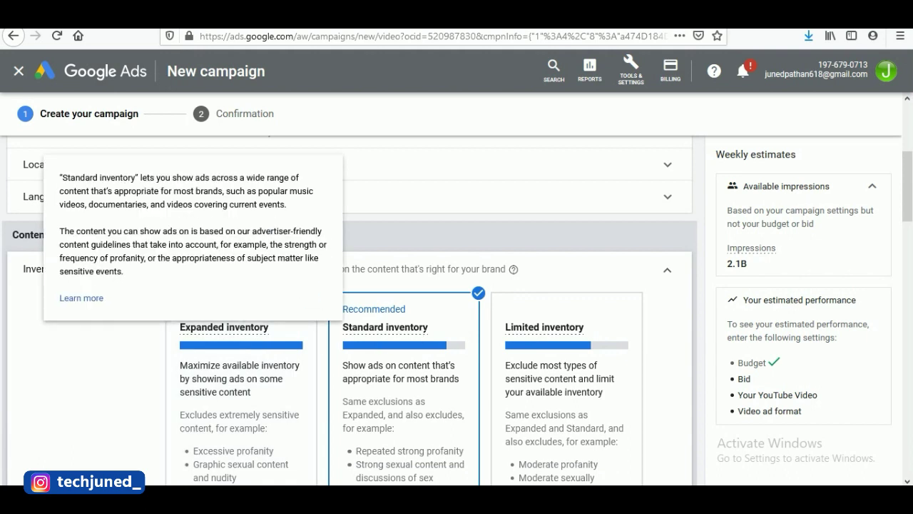
left_click(235, 343)
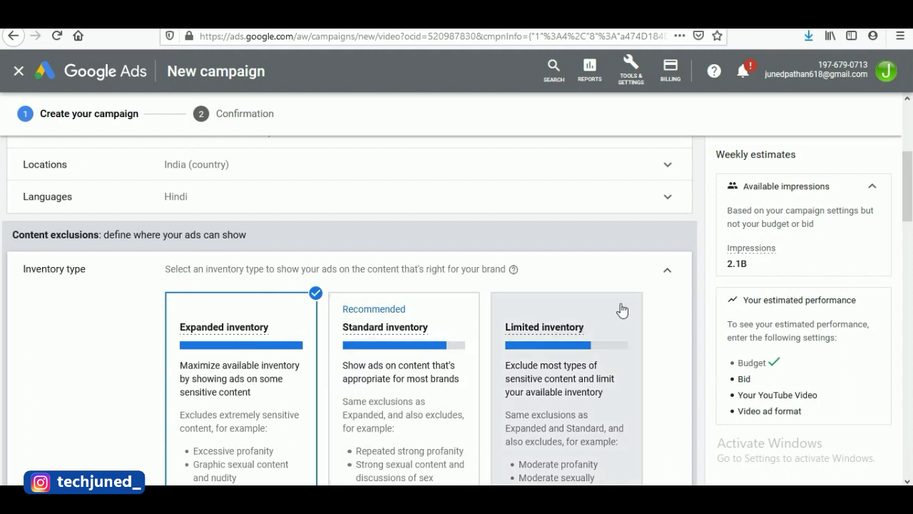
left_click(671, 272)
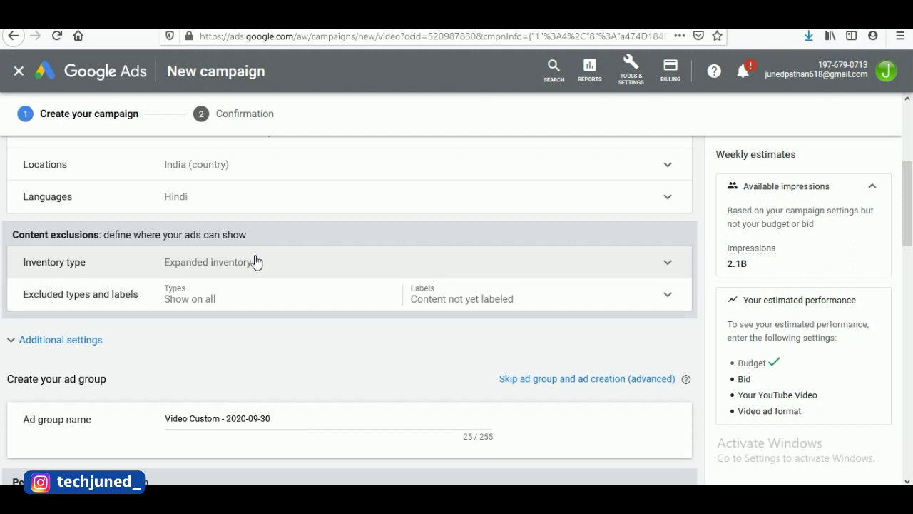
- Exclude embedded YouTube videos and live streaming videos, remove the exclusion of content not yet labeled, and collapse the section
left_click(193, 306)
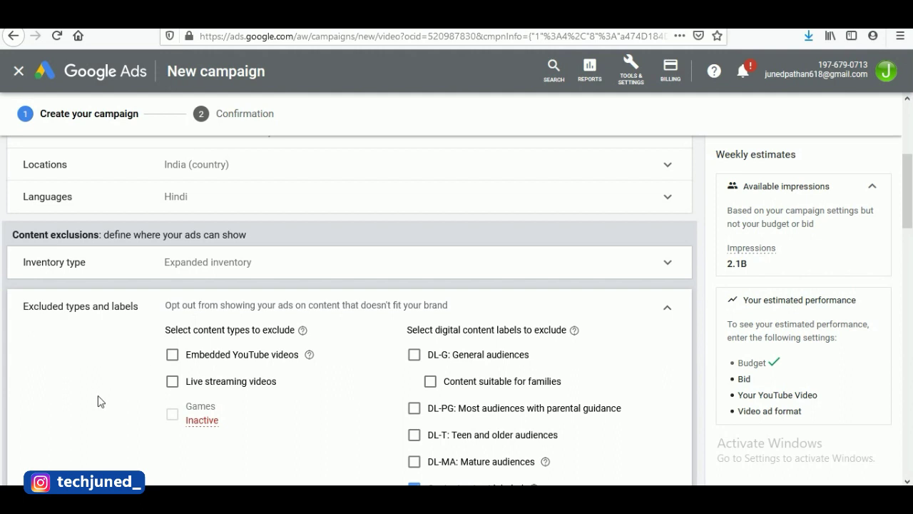
left_click(172, 355)
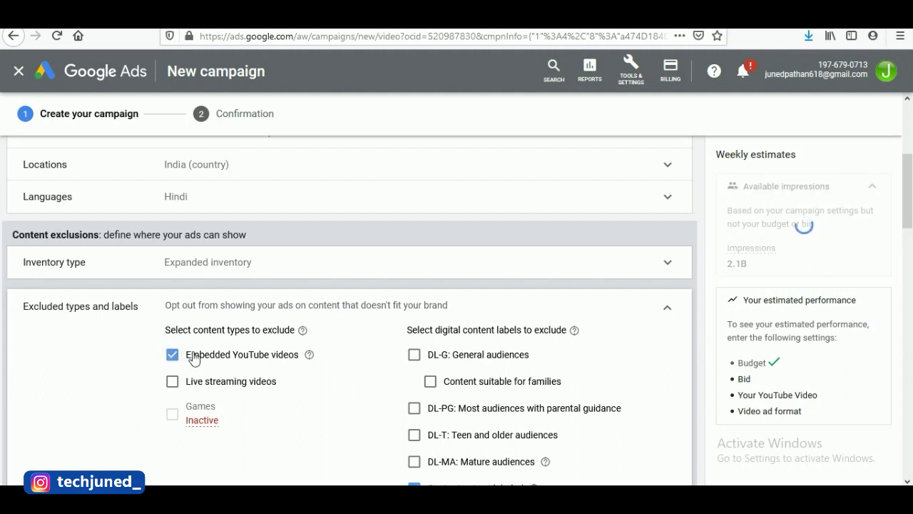
left_click(173, 383)
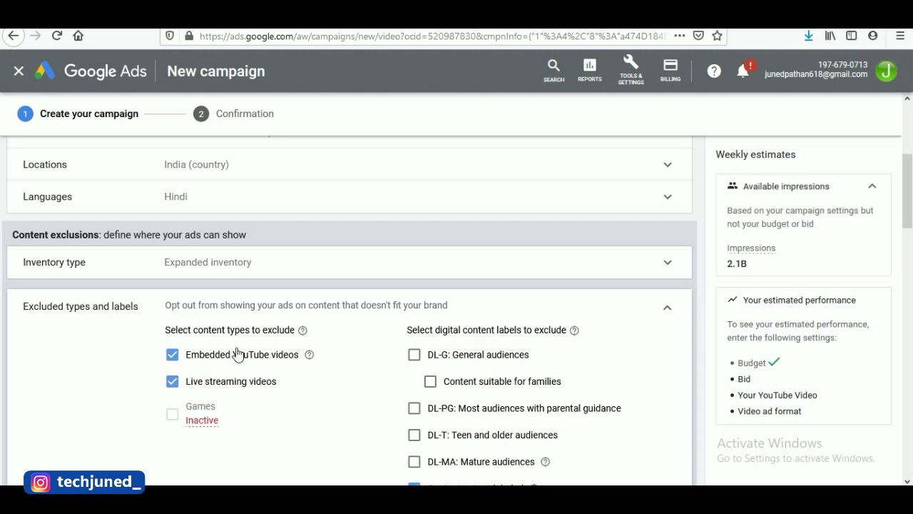
scroll(839, 293, "down", 3)
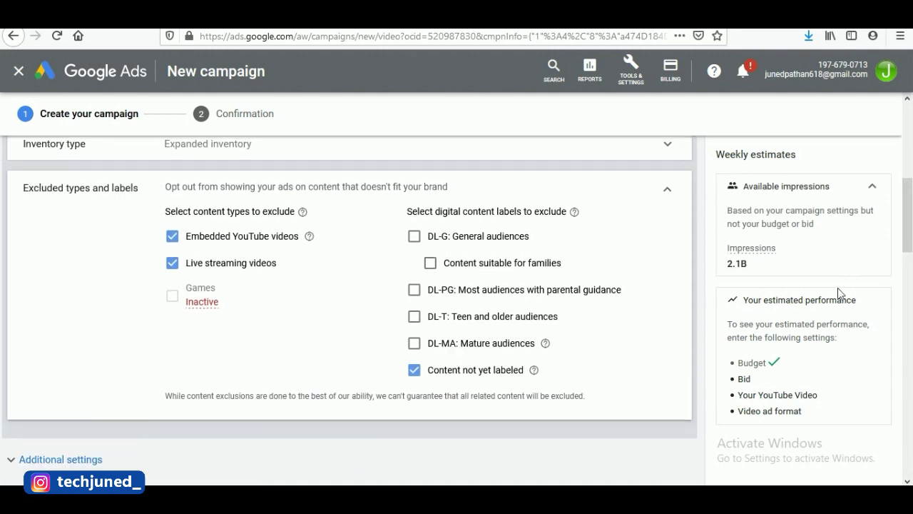
left_click(415, 372)
left_click(670, 196)
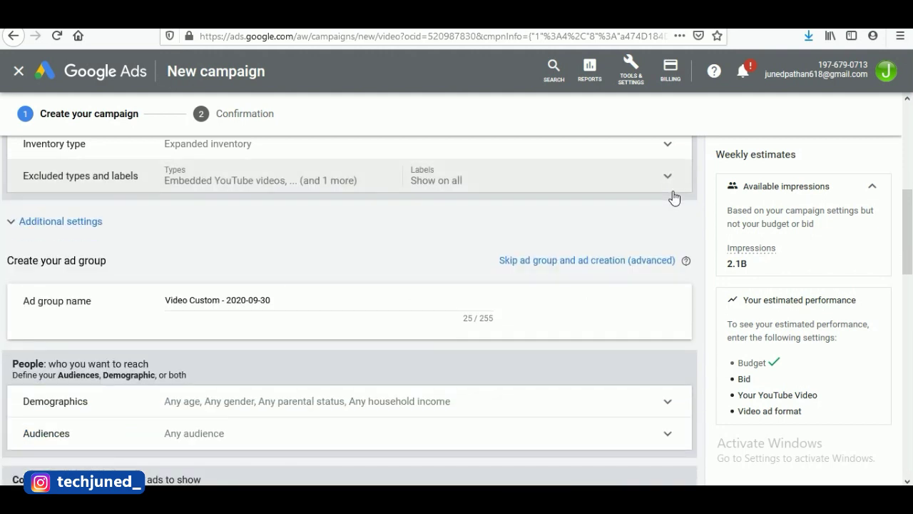
- In the additional settings, set specific device targeting to mobile phones only, excluding computers, tablets and TV screens, and collapse the devices section
left_click_drag(909, 239, 909, 233)
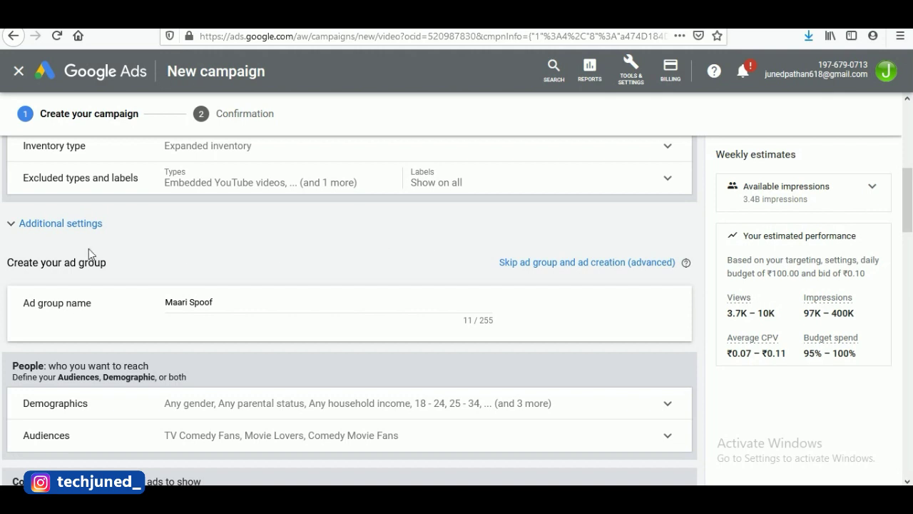
left_click(14, 227)
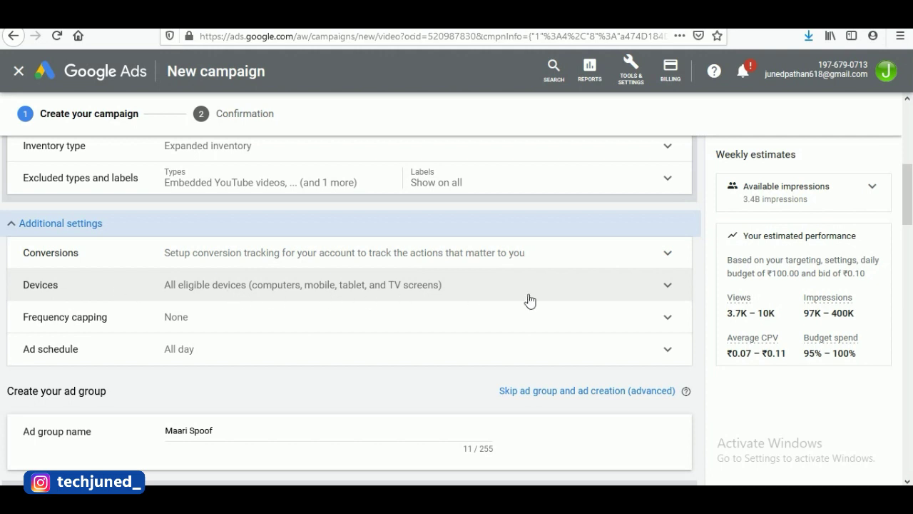
left_click(658, 287)
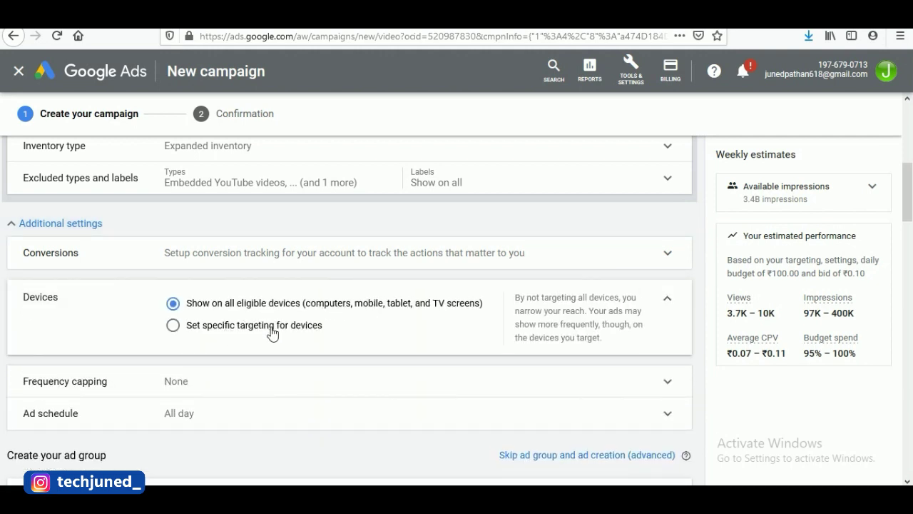
left_click(311, 328)
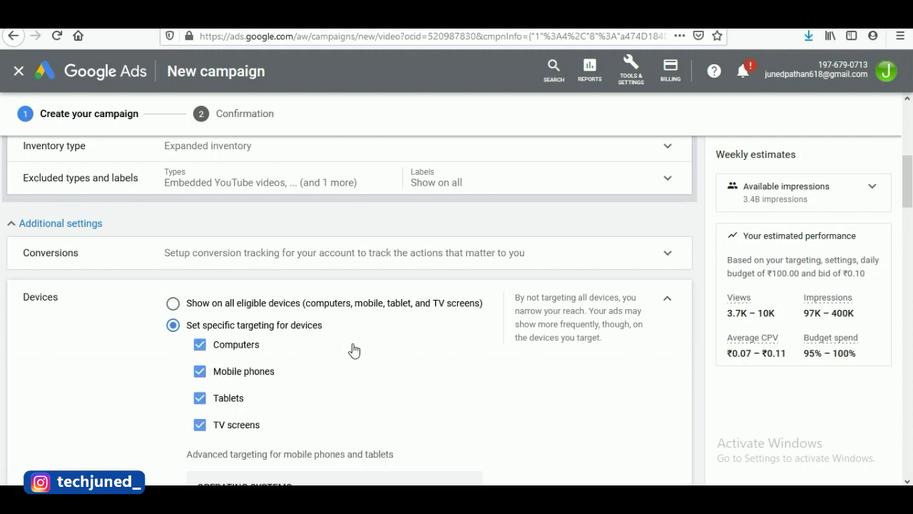
left_click(199, 428)
left_click(202, 398)
left_click(206, 346)
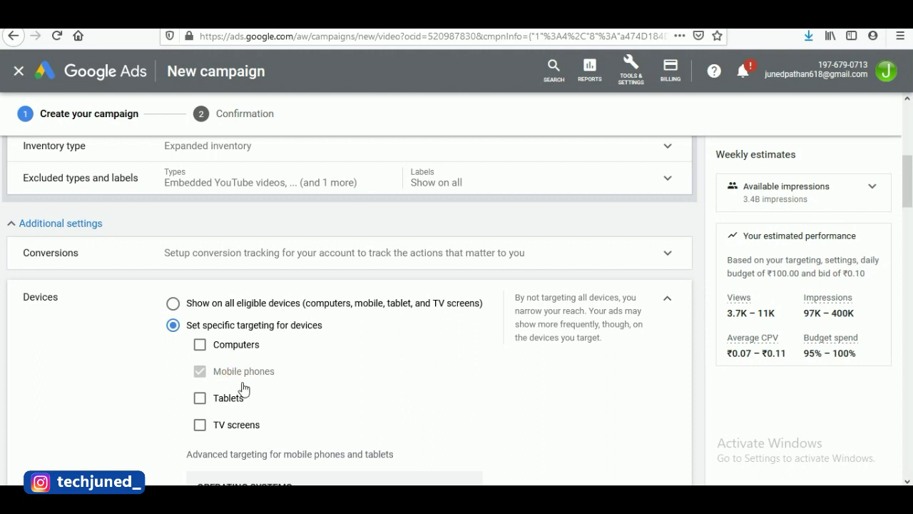
left_click(677, 304)
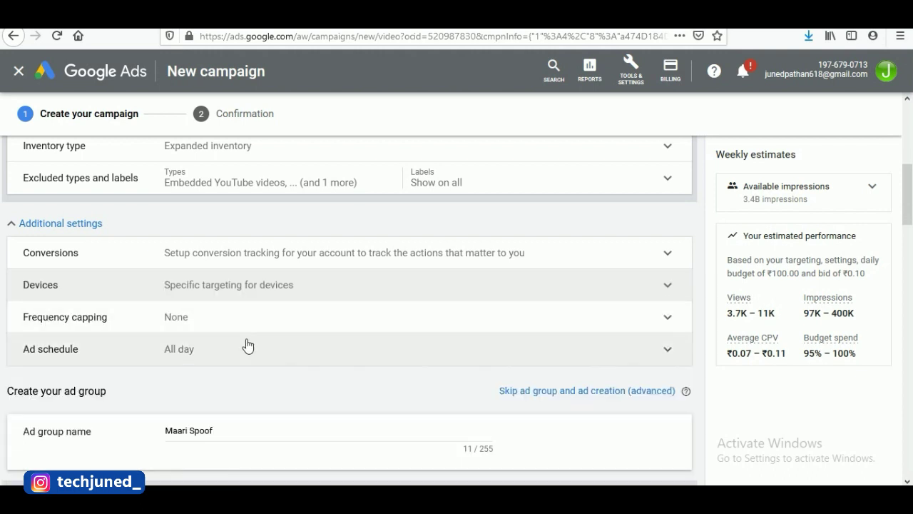
- Enable the impression frequency cap and limit it to 1 impression per day
scroll(291, 330, "up", 1)
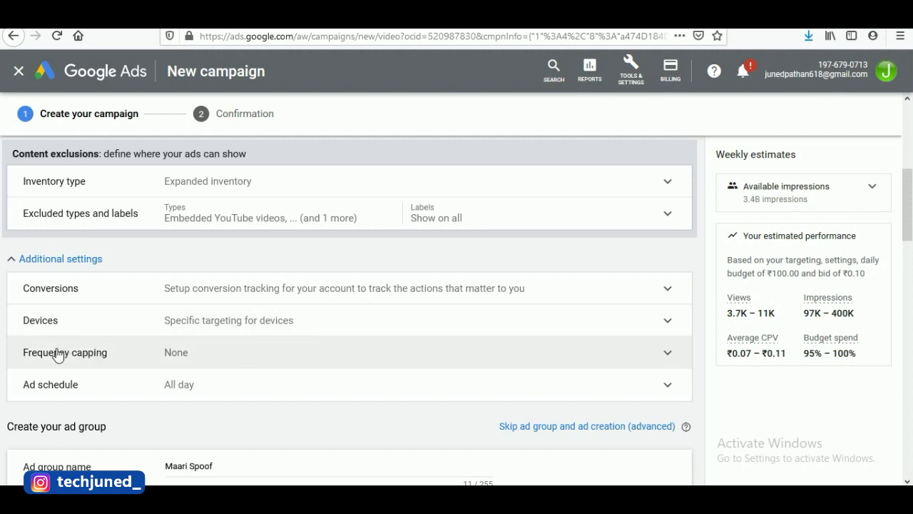
left_click_drag(102, 350, 27, 356)
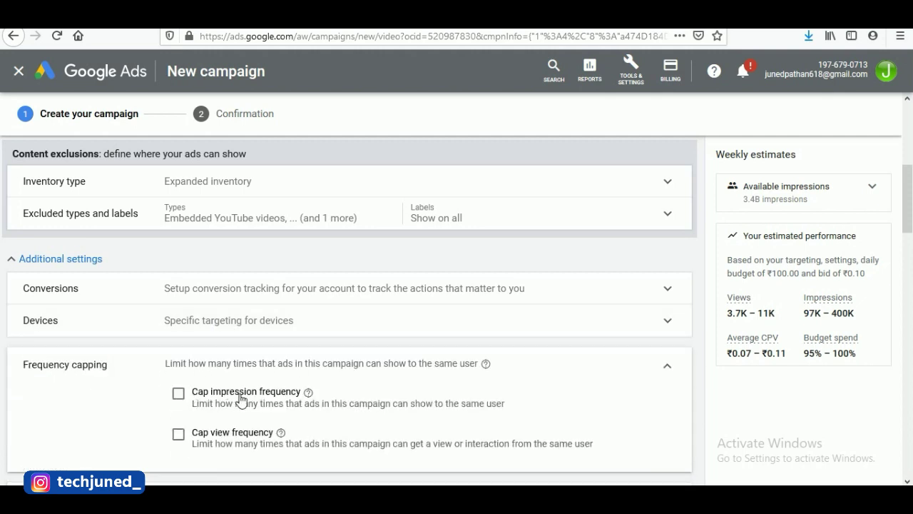
left_click(179, 394)
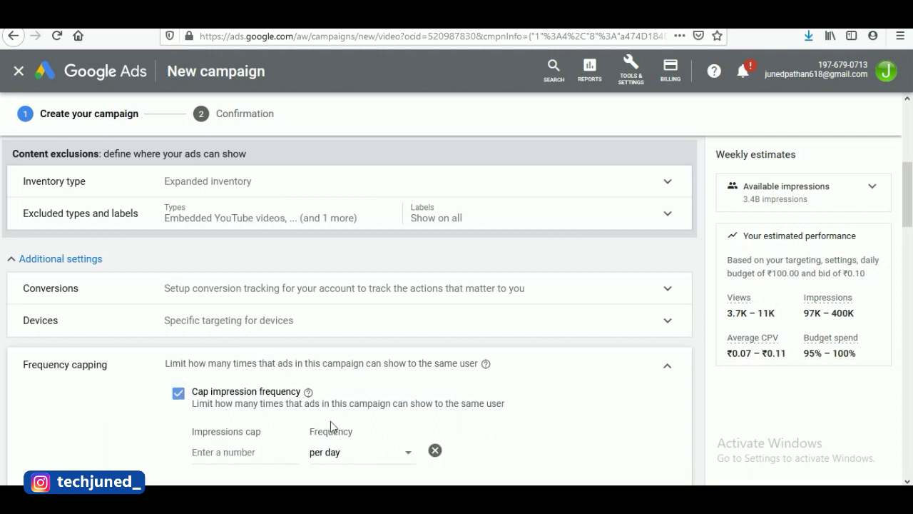
type("1")
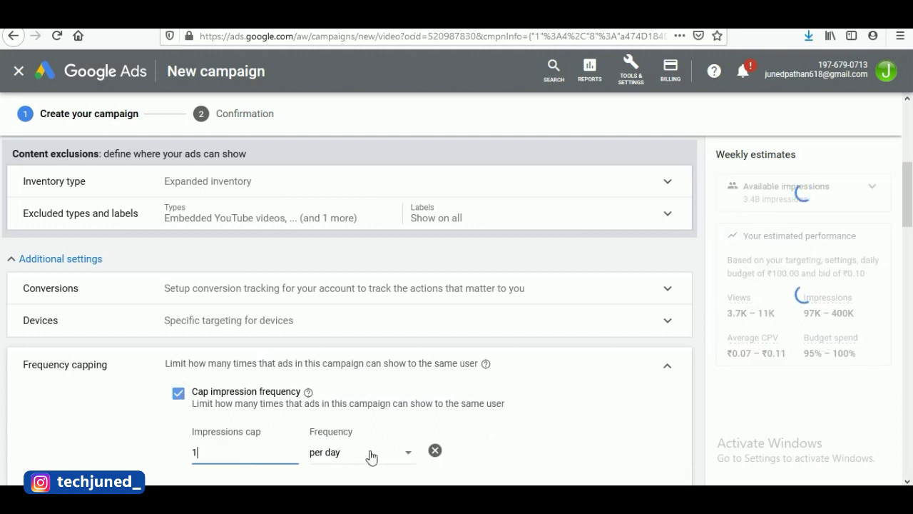
left_click_drag(909, 223, 910, 234)
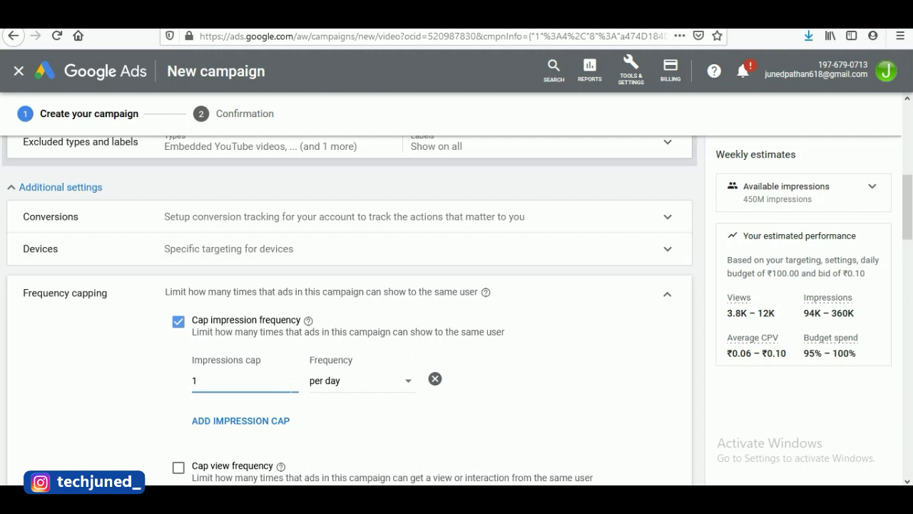
- Try a per week frequency for the impression cap and return it to per day
left_click(379, 387)
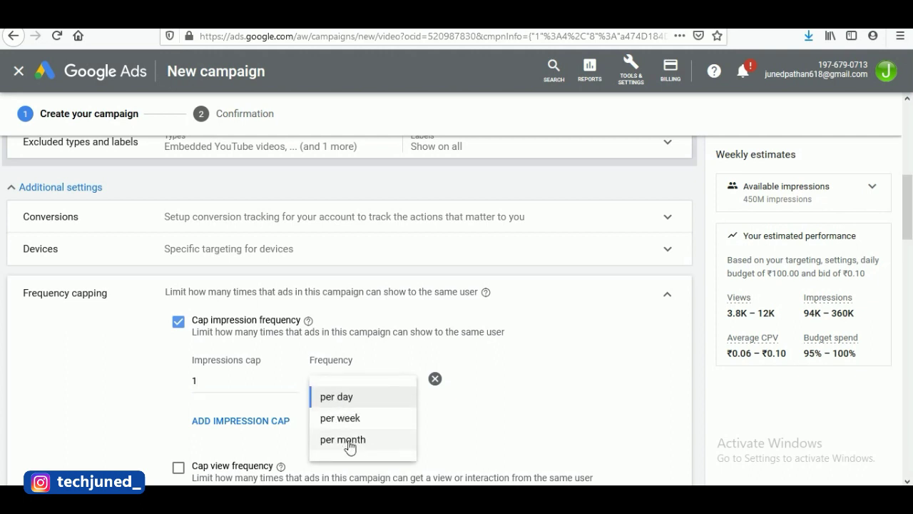
left_click(340, 420)
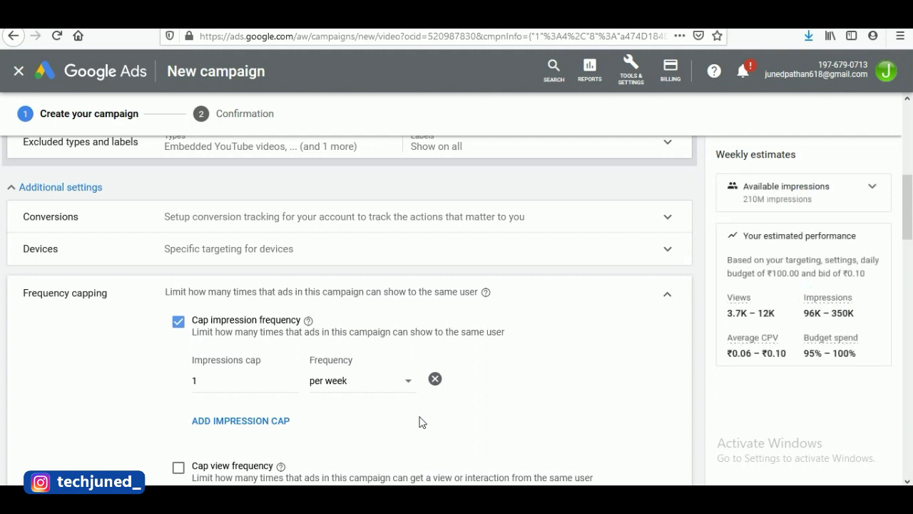
left_click(404, 386)
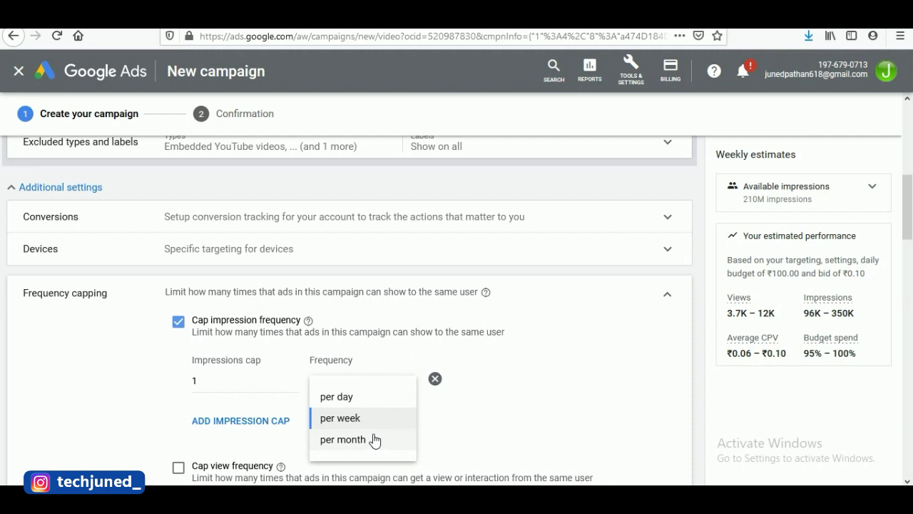
left_click(384, 398)
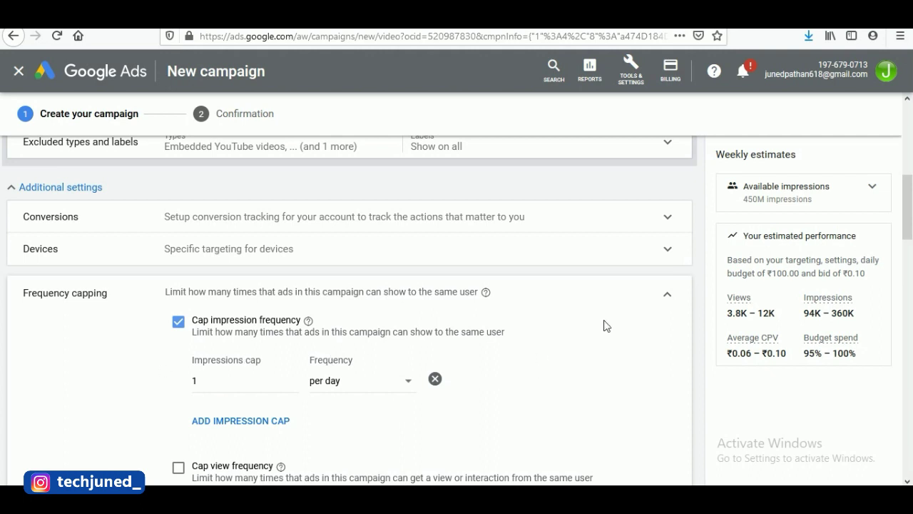
- Collapse the frequency capping section and the additional settings
left_click(671, 298)
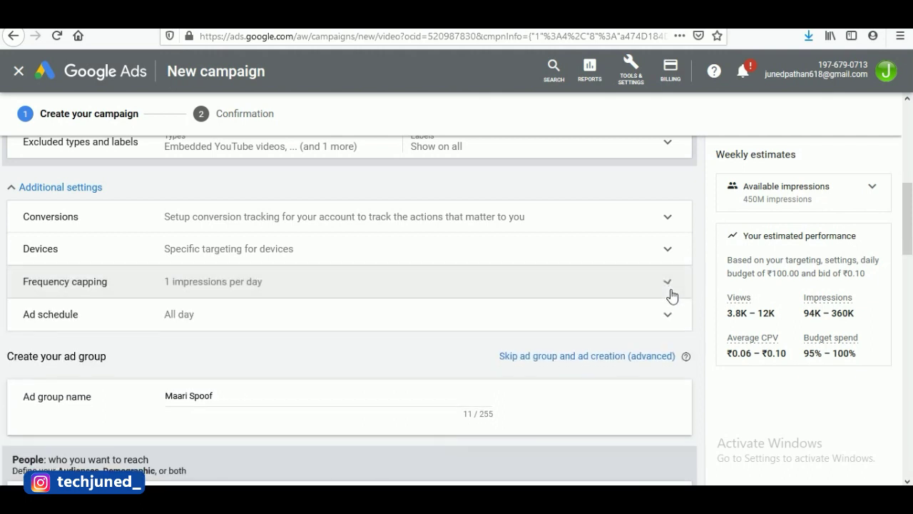
left_click(64, 187)
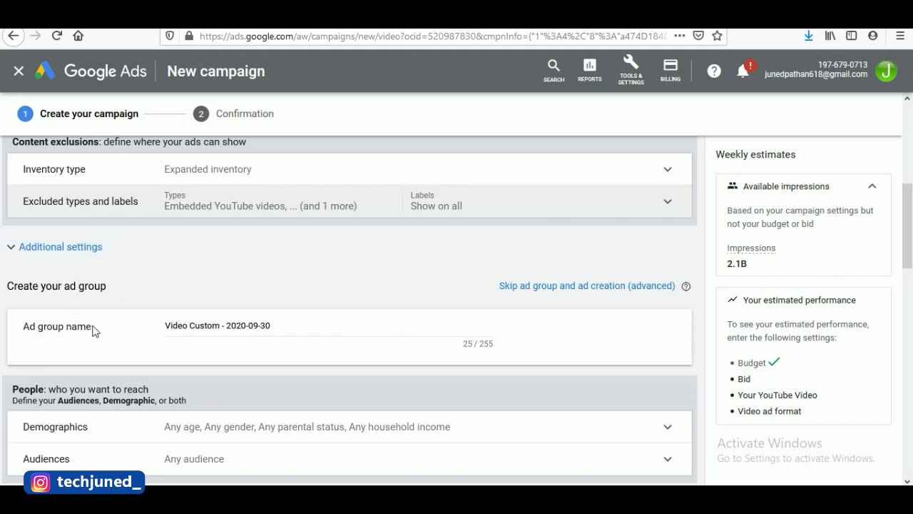
- Rename the ad group as Maari Spoof
left_click(218, 326)
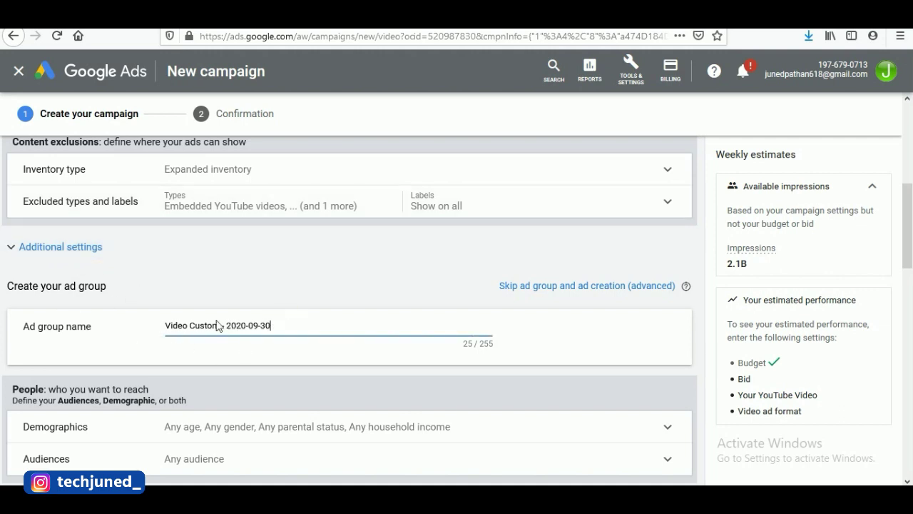
key("ctrl+shift+Left")
key("ctrl+shift+Left")
key("ctrl+shift+Left")
key("ctrl+shift+Left")
key("ctrl+shift+Left")
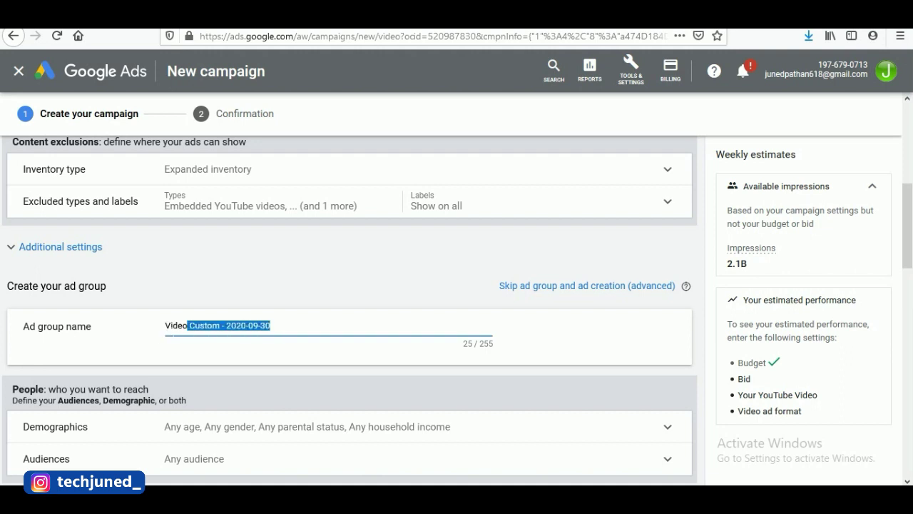
key("BackSpace")
type("Maari Spoof")
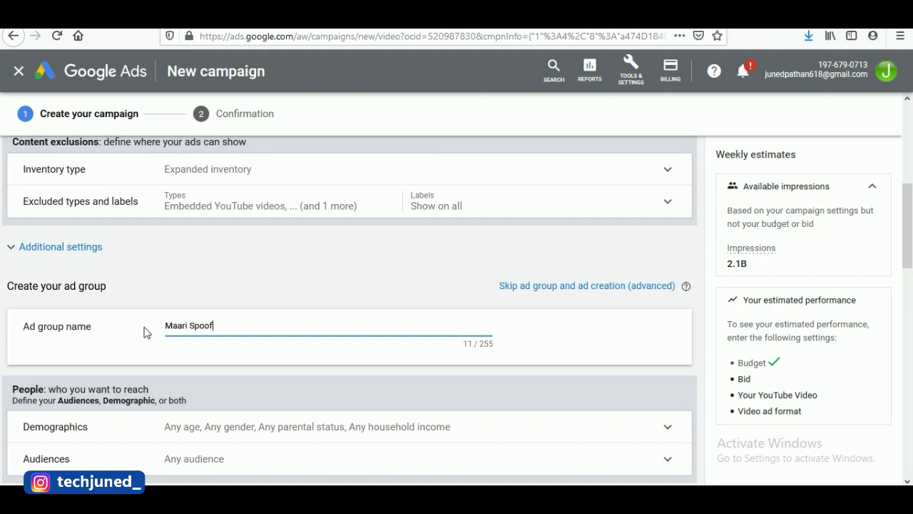
left_click(252, 370)
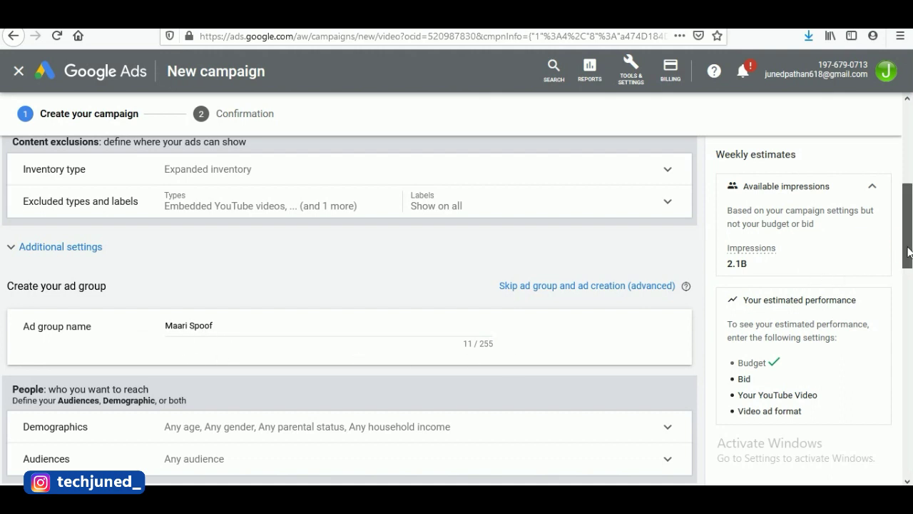
- In the demographics, exclude the 65+ and Unknown age groups, keep 55 - 64 included, and collapse the section
left_click_drag(909, 252, 909, 278)
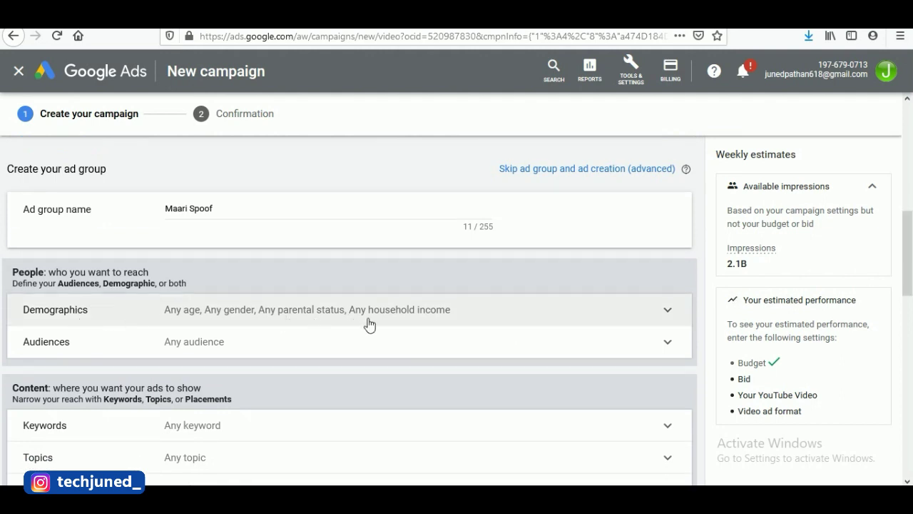
left_click(448, 315)
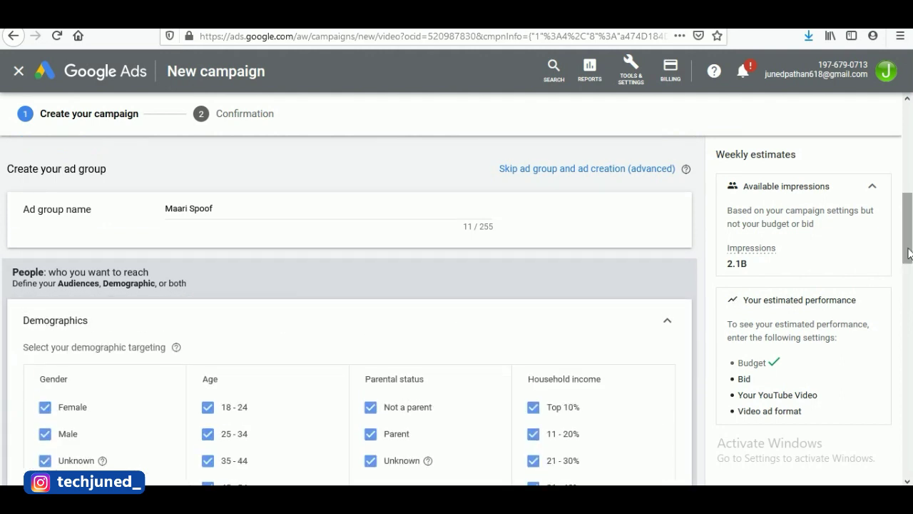
scroll(908, 252, "down", 3)
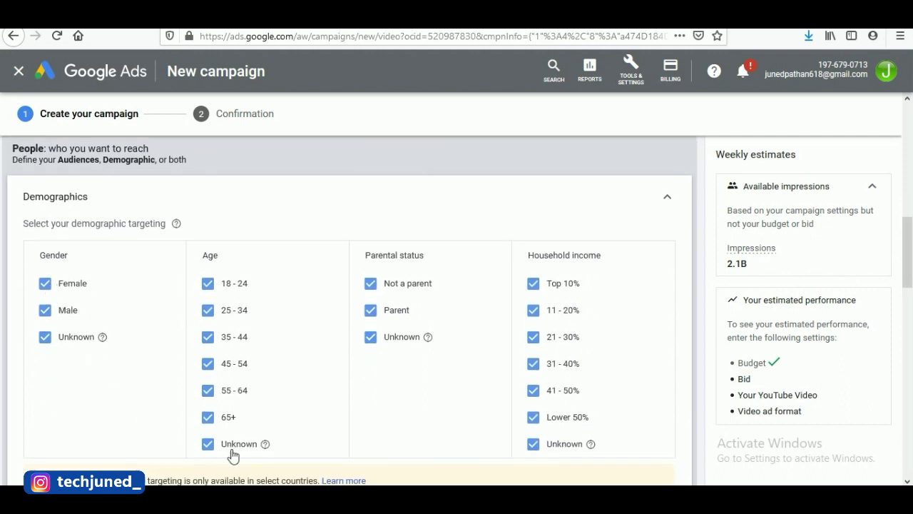
left_click(209, 390)
left_click(210, 390)
left_click(208, 390)
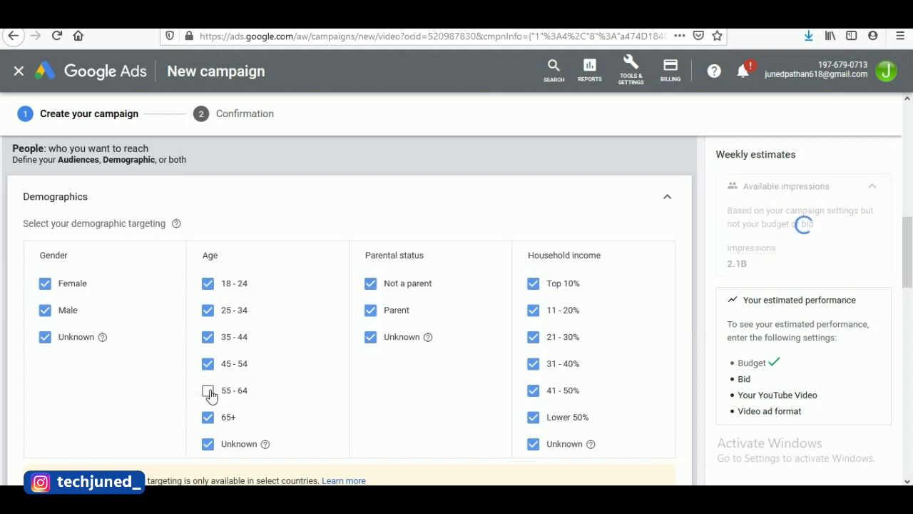
left_click(208, 417)
left_click(208, 443)
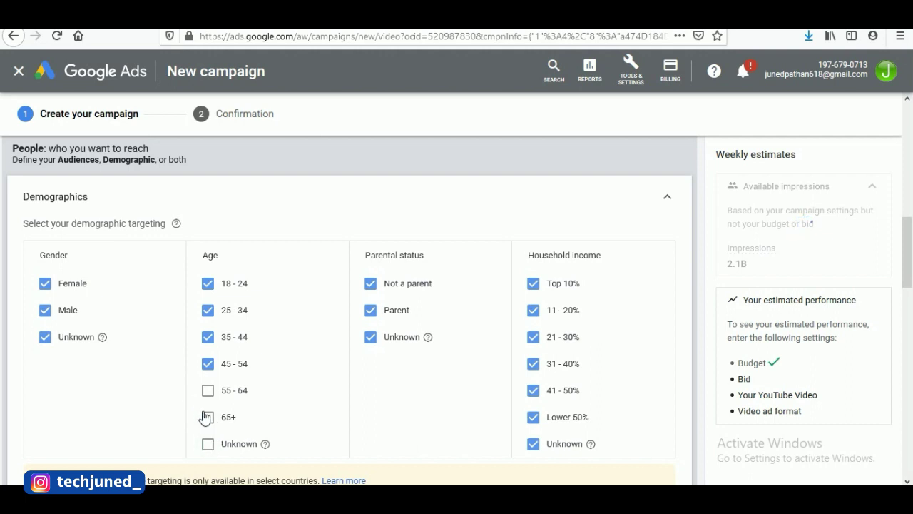
left_click(209, 390)
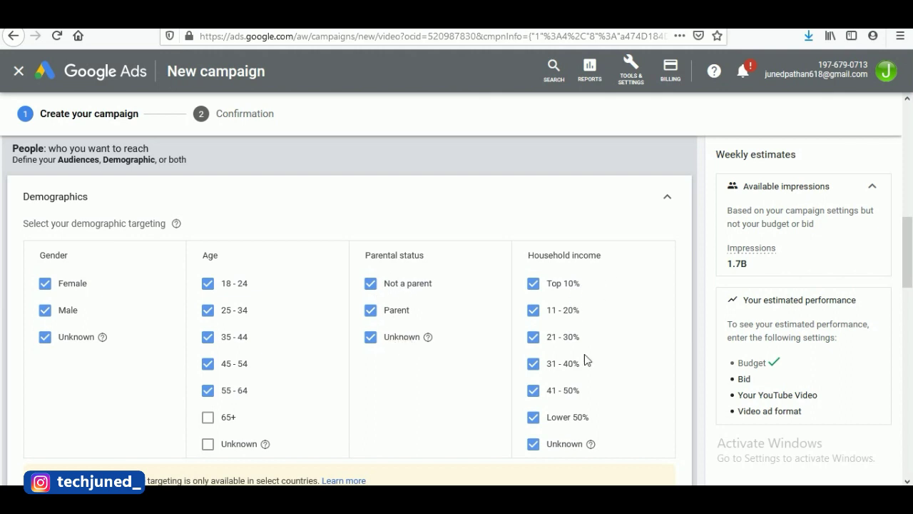
scroll(909, 284, "down", 1)
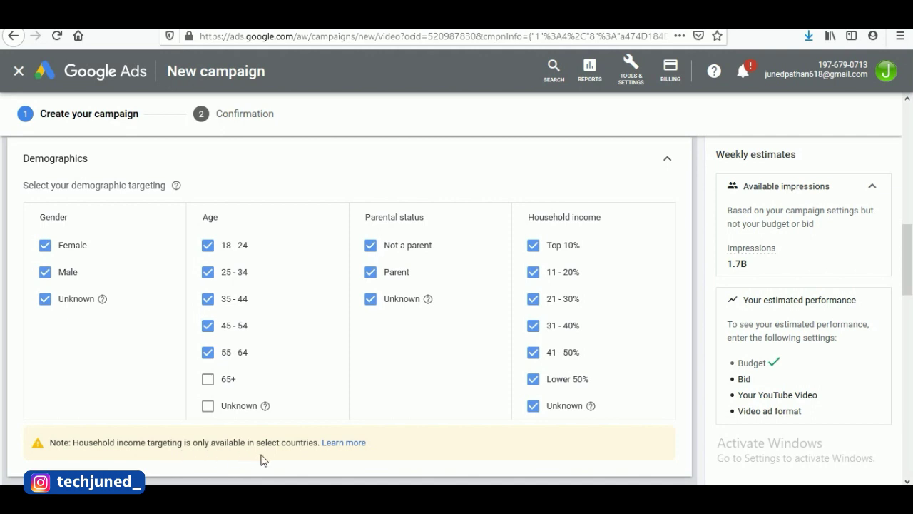
left_click(669, 161)
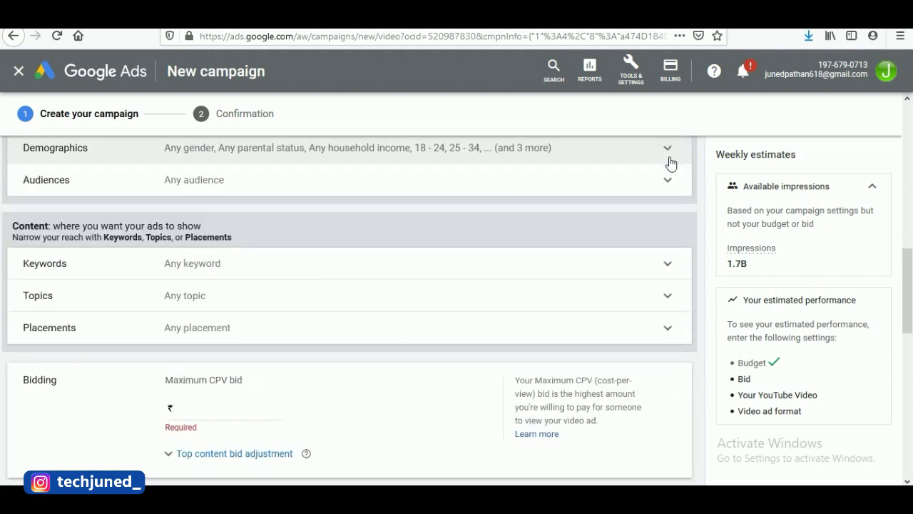
- Search the audiences for comedy and add the Comedy Movie Fans affinity audience
scroll(693, 271, "up", 2)
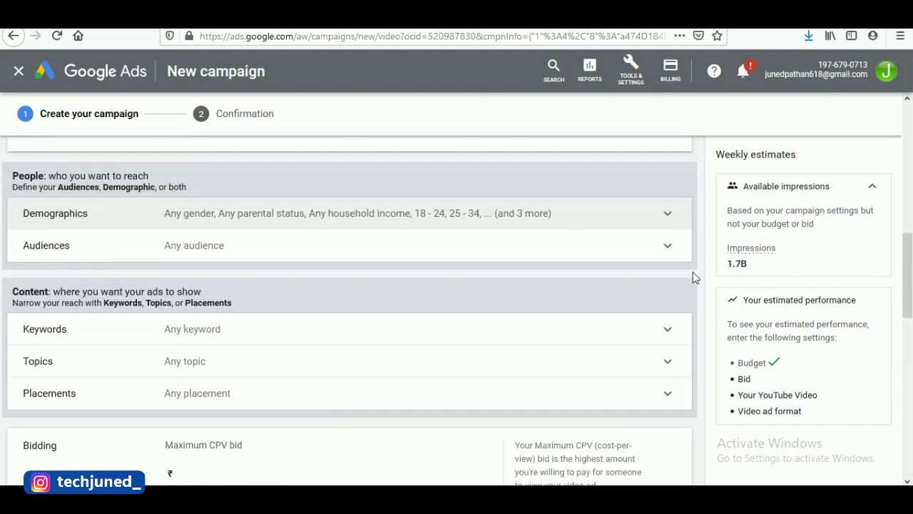
left_click(157, 249)
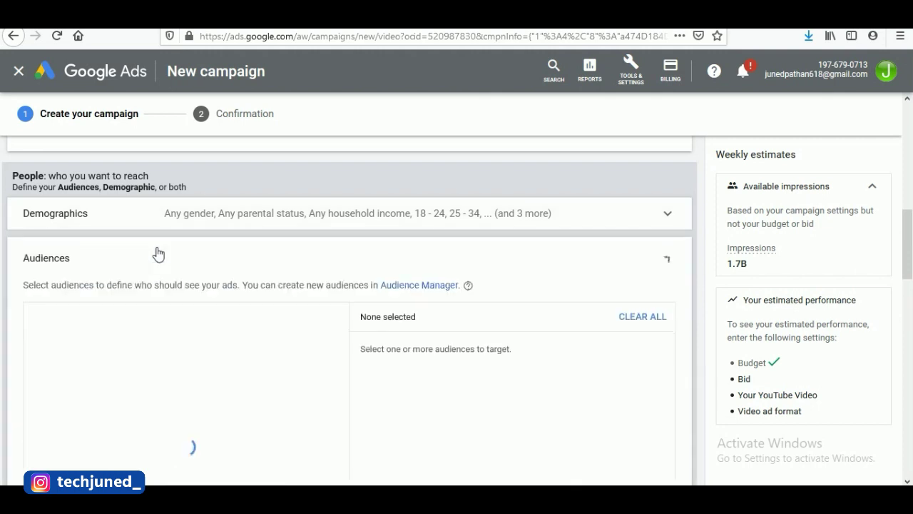
scroll(910, 253, "down", 2)
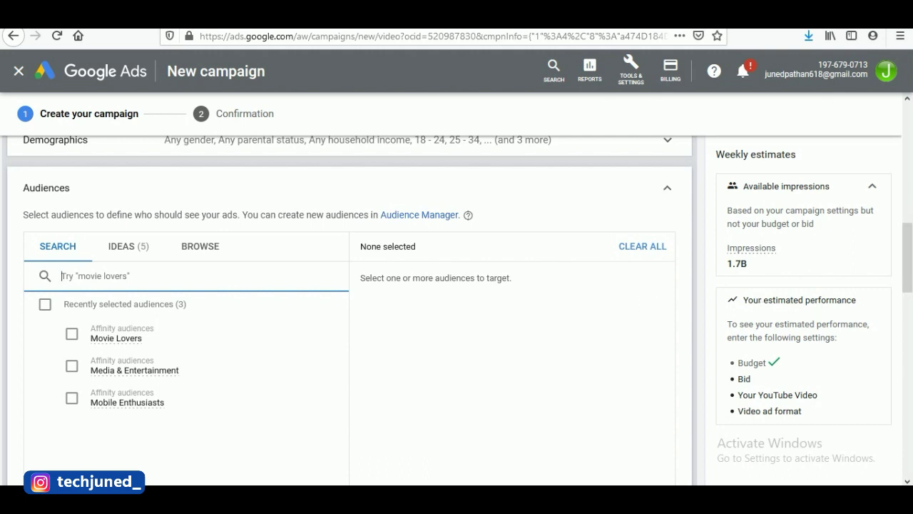
type("comedy")
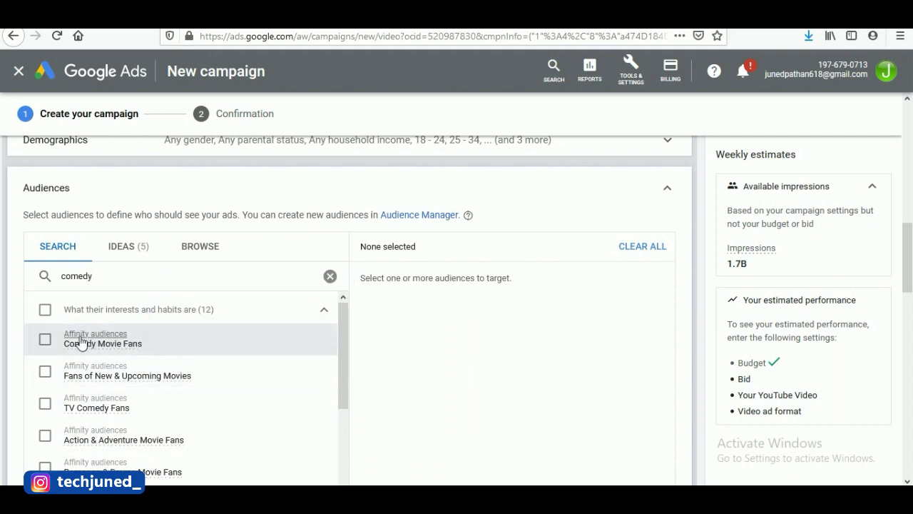
left_click(45, 339)
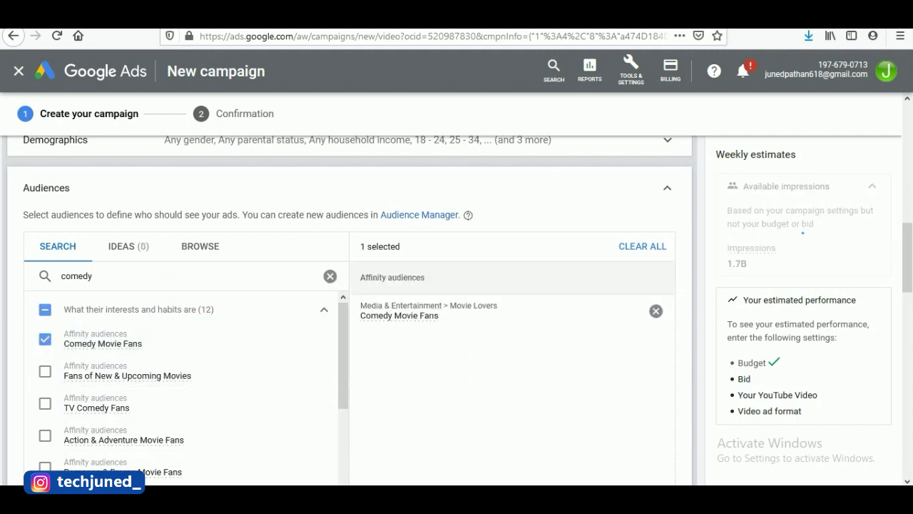
- Clear the audience search, search for funny video and look through the suggested audiences
left_click(331, 277)
left_click(159, 276)
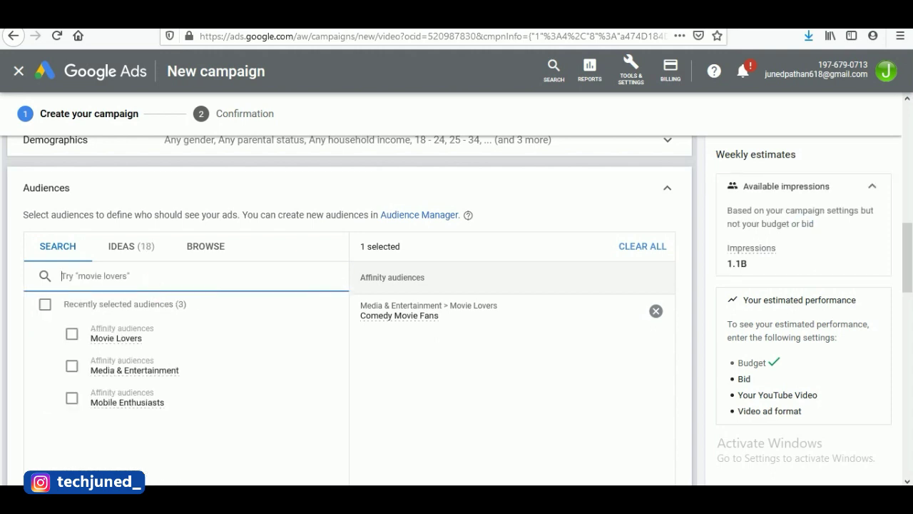
type("funn")
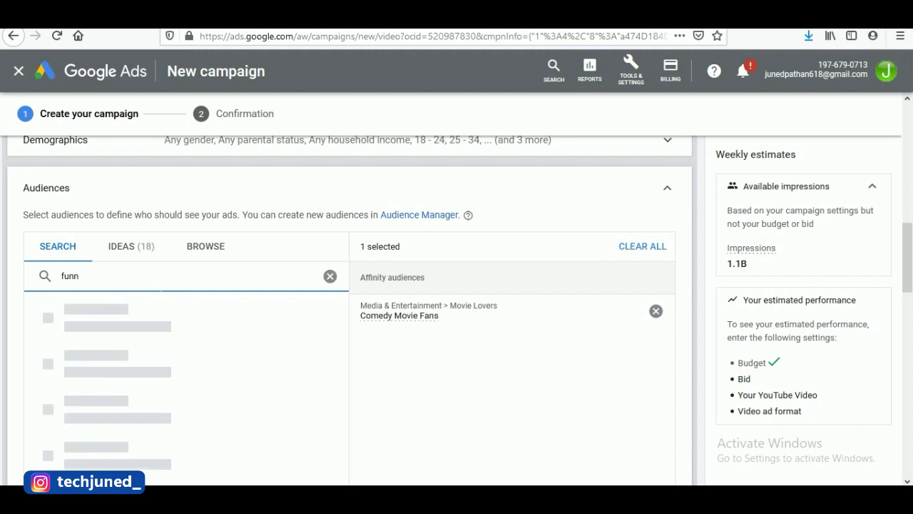
type("y video")
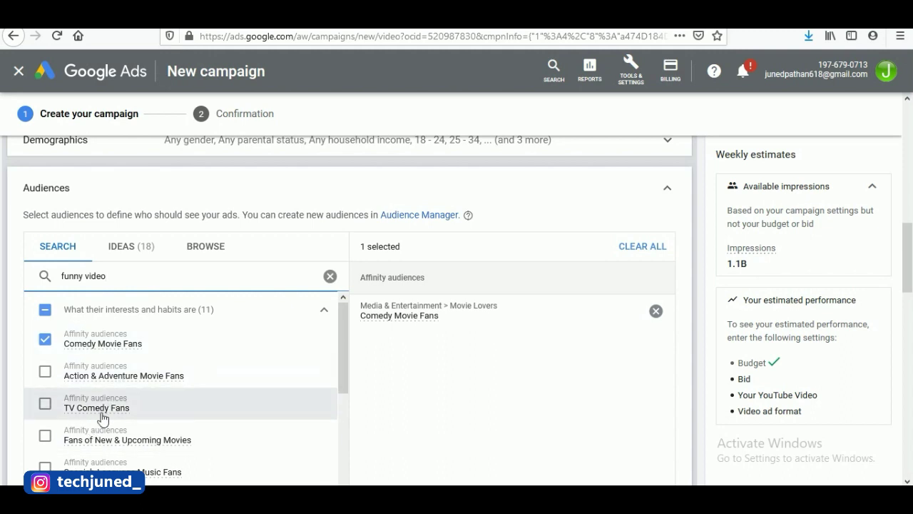
mouse_move(120, 448)
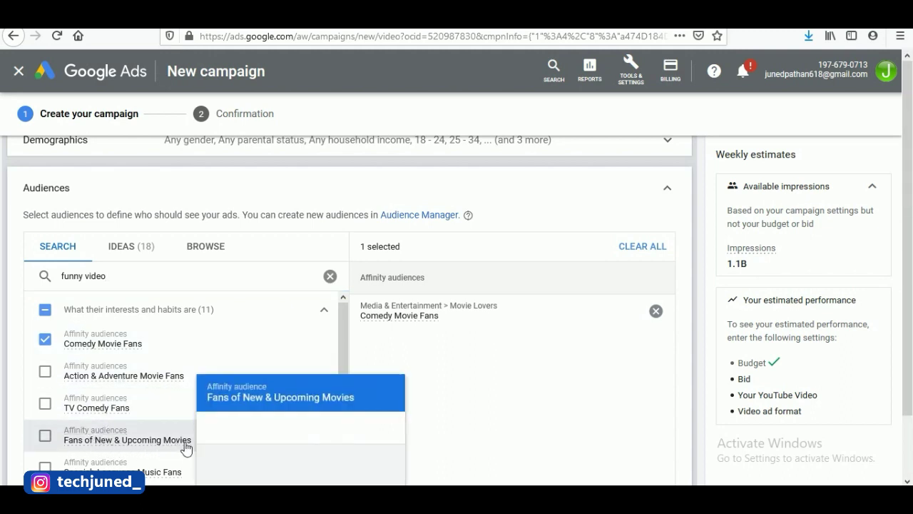
left_click_drag(342, 336, 347, 310)
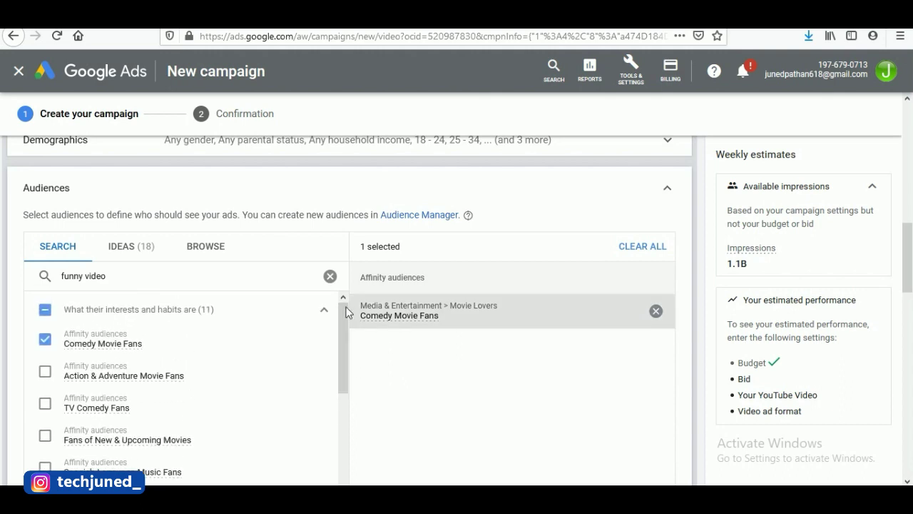
- Add Movie Lovers and TV Comedy Fans from the suggested audience ideas
left_click(121, 246)
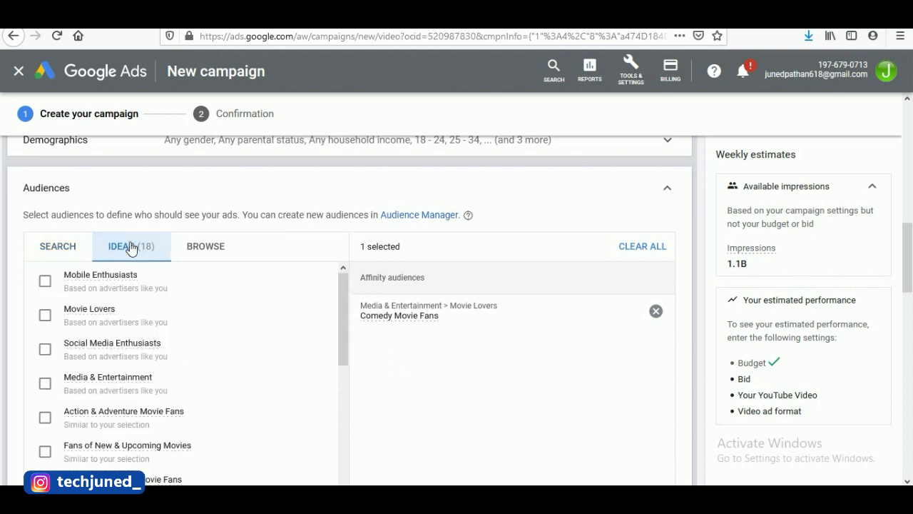
mouse_move(90, 317)
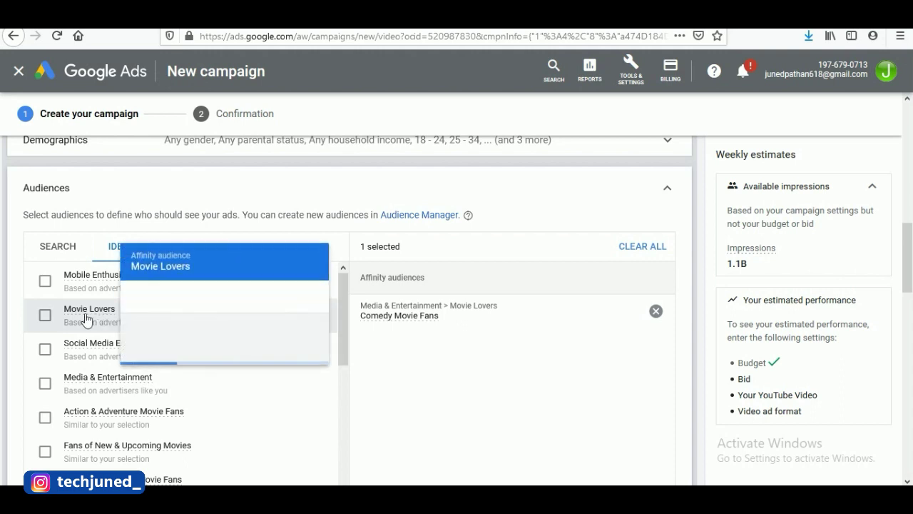
left_click(47, 316)
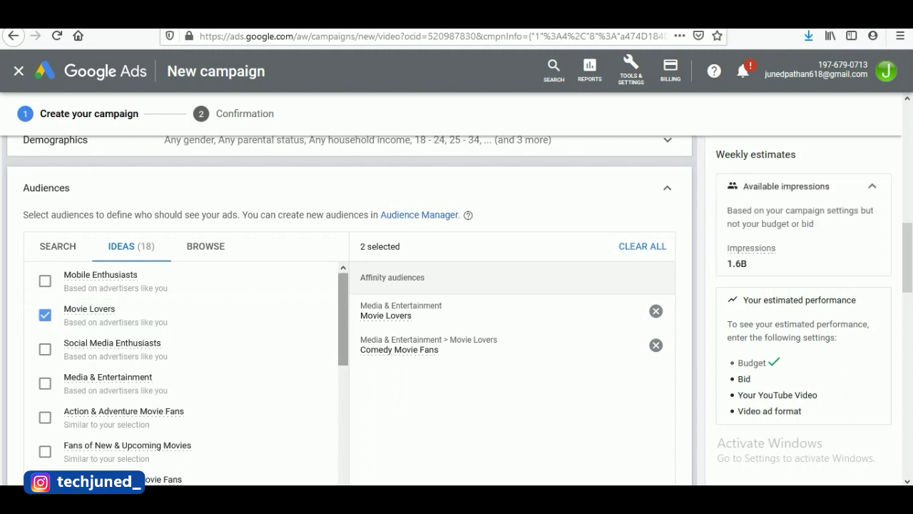
left_click_drag(340, 326, 344, 416)
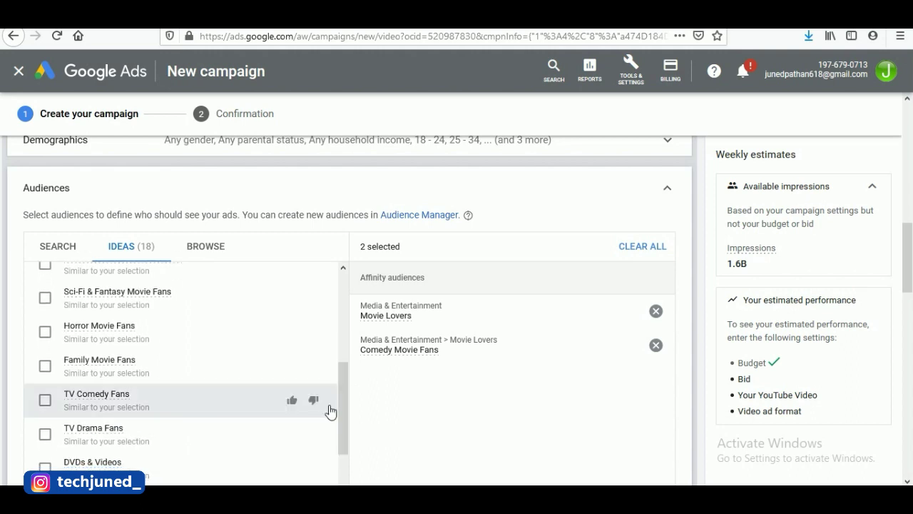
left_click(45, 400)
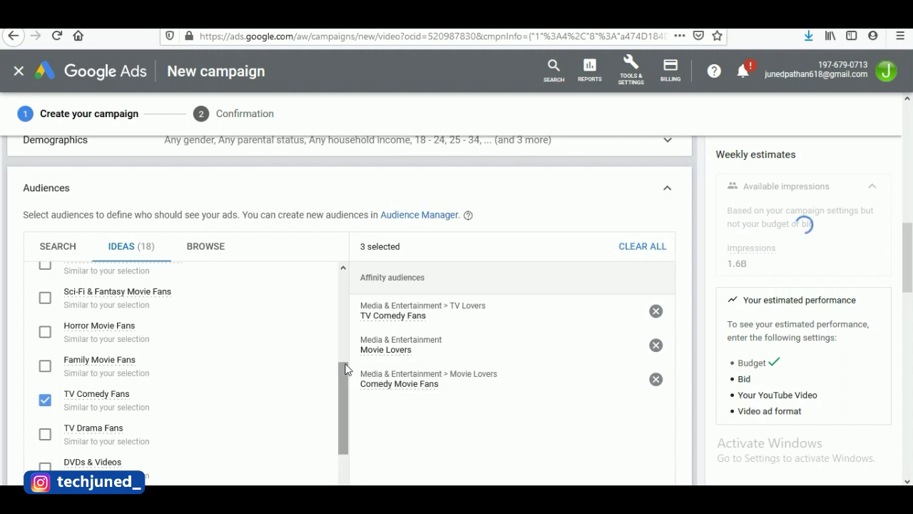
- Look through the remaining audience ideas and the affinity categories under What their interests and habits are, and collapse the Audiences section
mouse_move(344, 368)
left_mouse_down()
mouse_move(343, 425)
mouse_move(343, 379)
left_mouse_up()
scroll(299, 321, "down", 3)
left_click(222, 250)
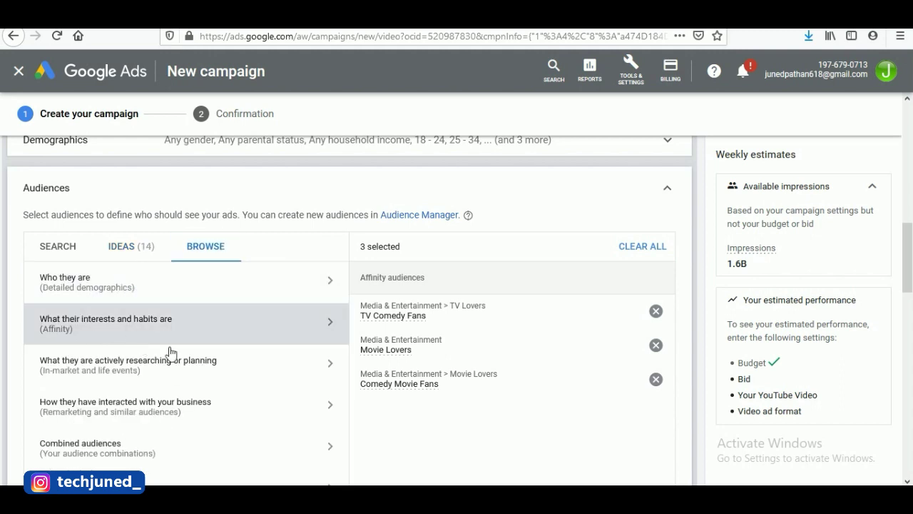
left_click(334, 330)
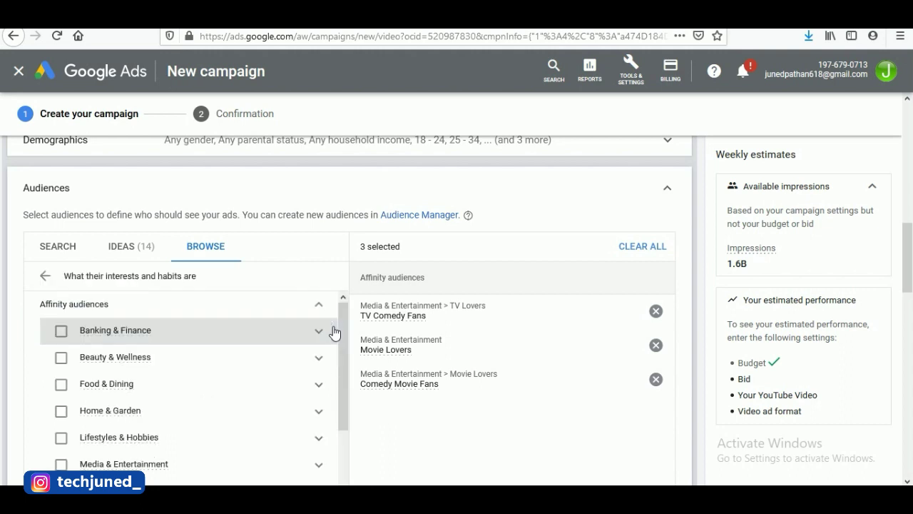
left_click_drag(336, 373, 347, 400)
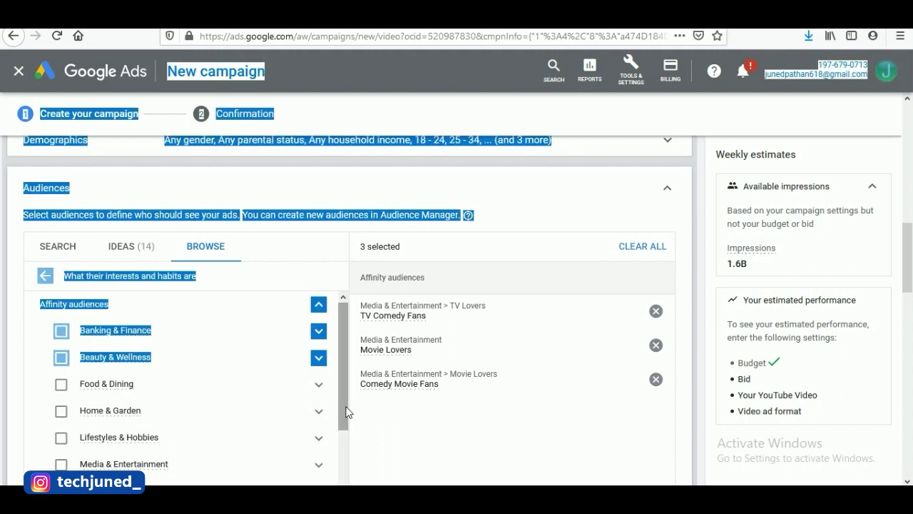
left_click(303, 312)
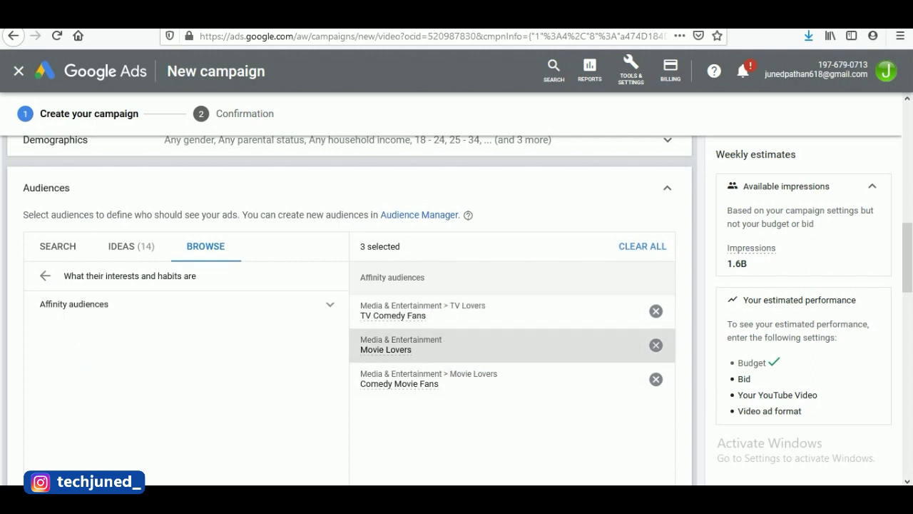
left_click(669, 191)
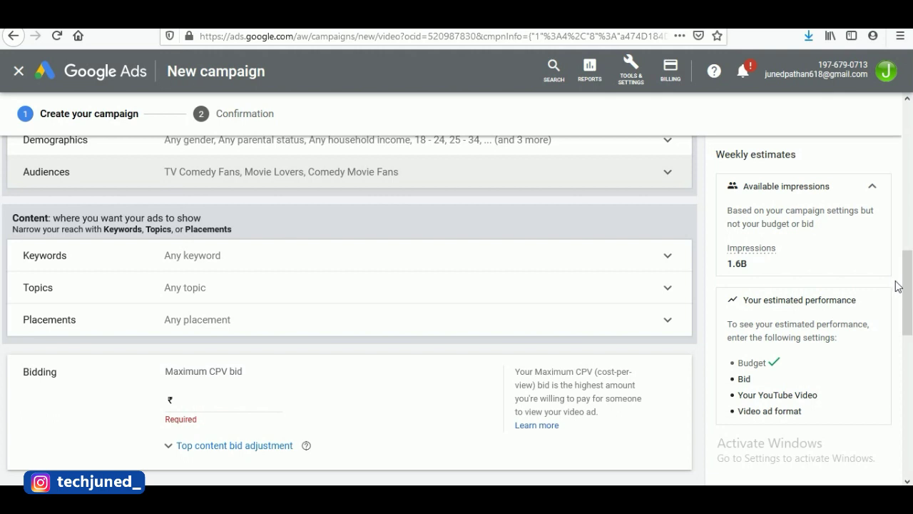
- Set the campaign's Maximum CPV bid to ₹0.10
left_click_drag(906, 286, 908, 310)
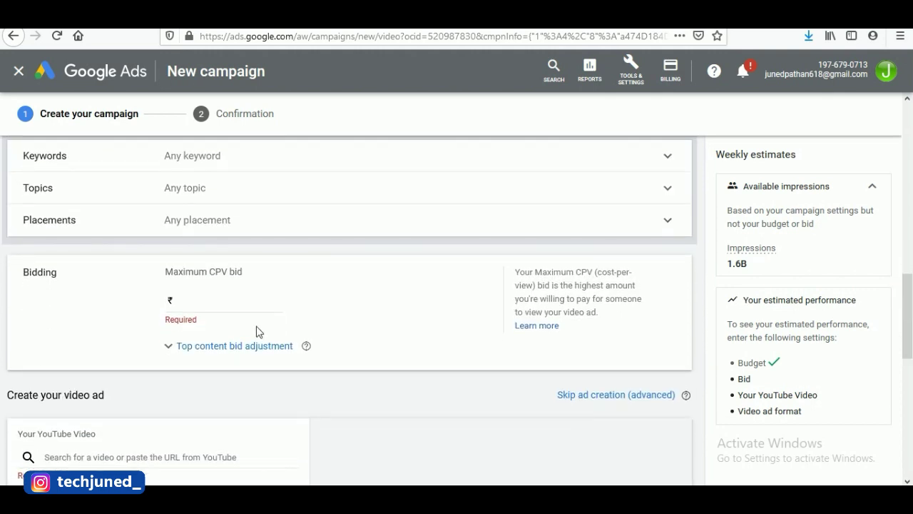
left_click(282, 300)
type("0.00")
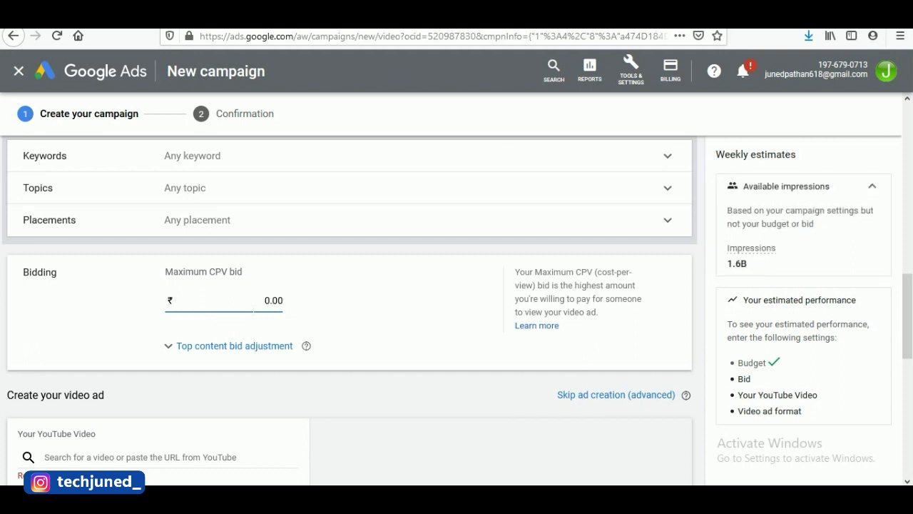
key("BackSpace")
key("BackSpace")
type("10")
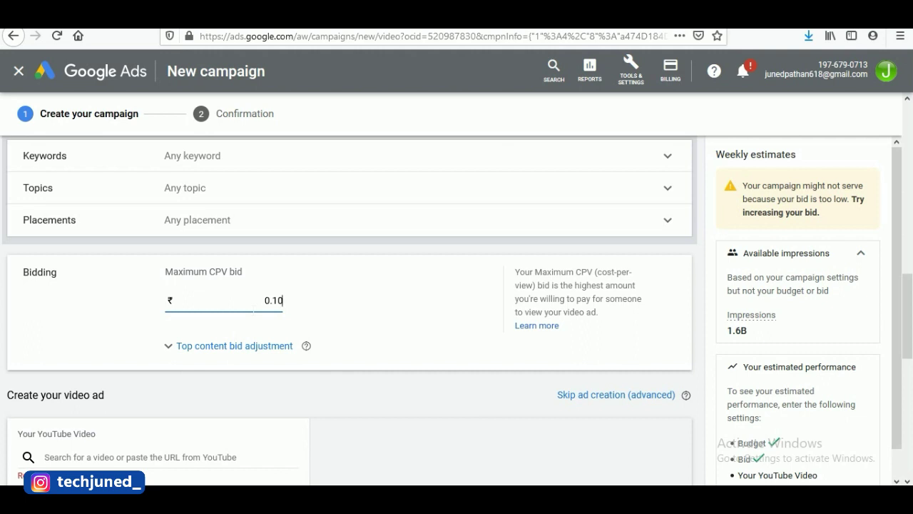
left_click(373, 395)
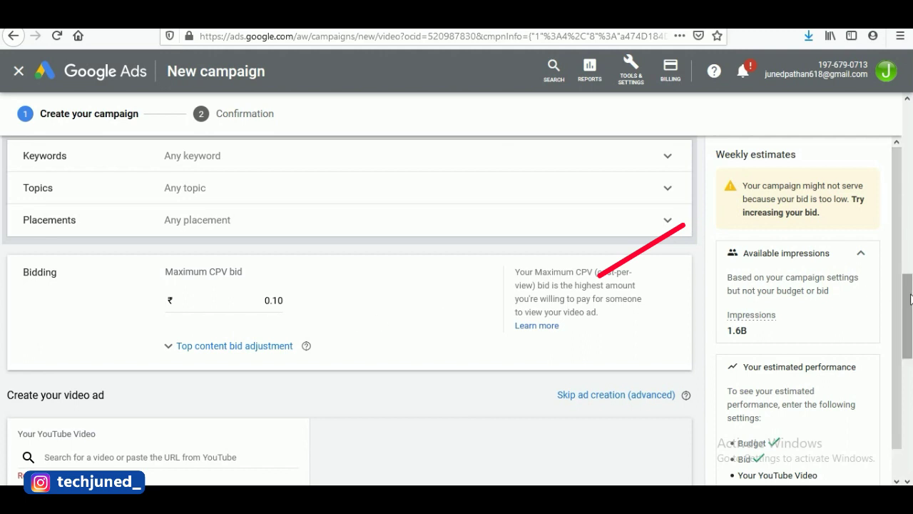
- Add the YouTube video Maari spoof movie (teamofvines) (TMV) to the ad using its copied link and choose the Video discovery ad format
left_click_drag(905, 287, 902, 323)
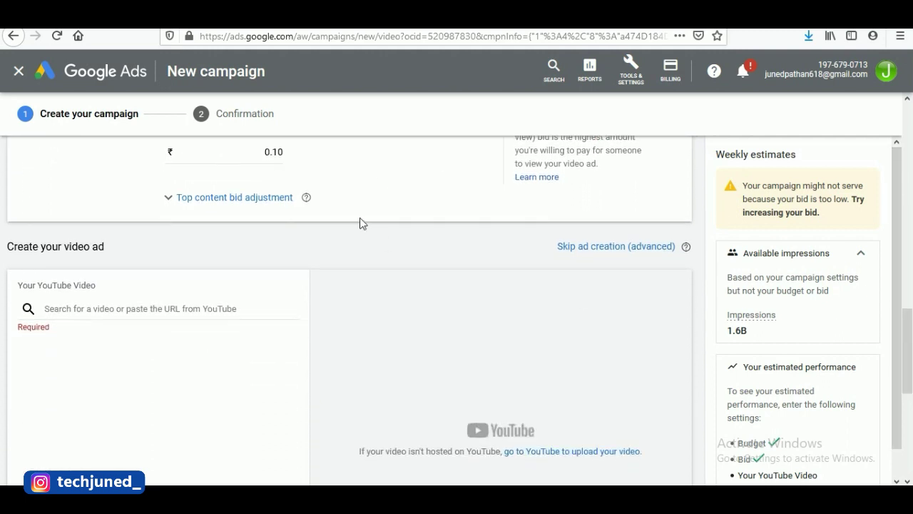
left_click(185, 310)
key("ctrl+v")
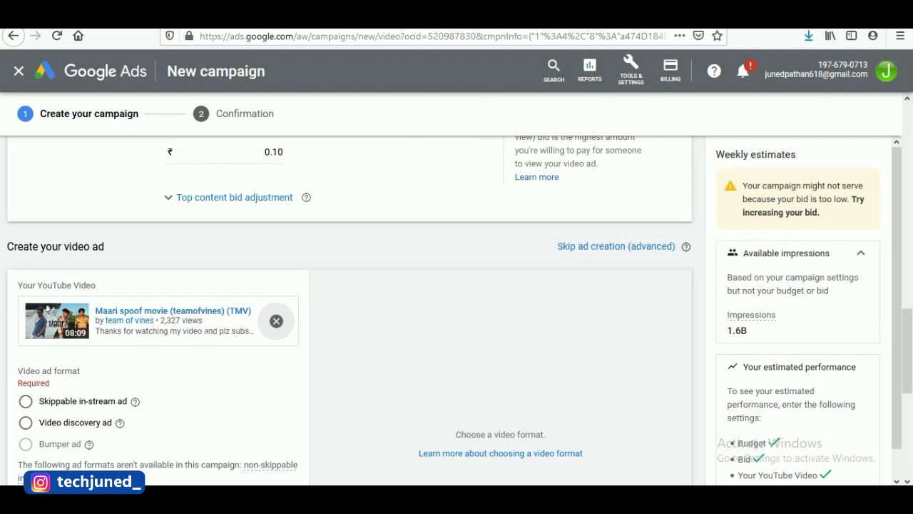
left_click(29, 423)
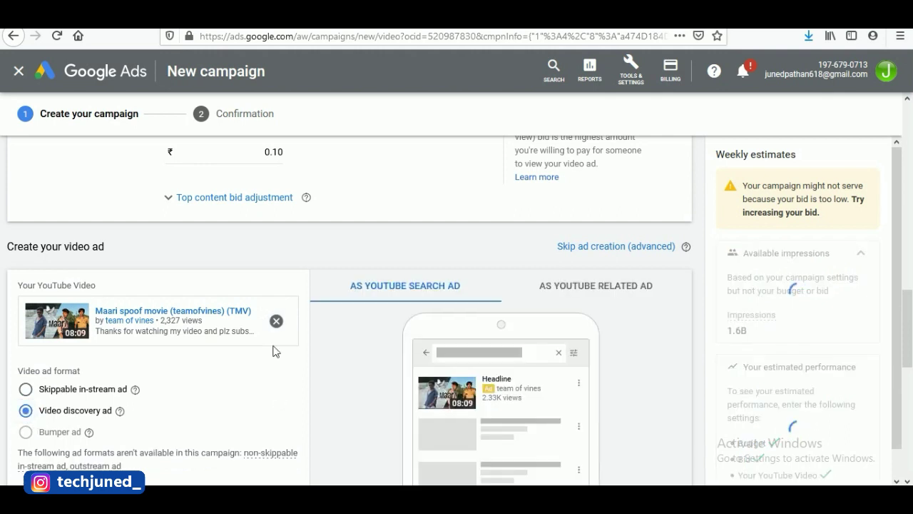
- Compare the ad's desktop and mobile previews, check the Skippable in-stream ad format, and return to Video discovery ad
left_click_drag(907, 321, 912, 348)
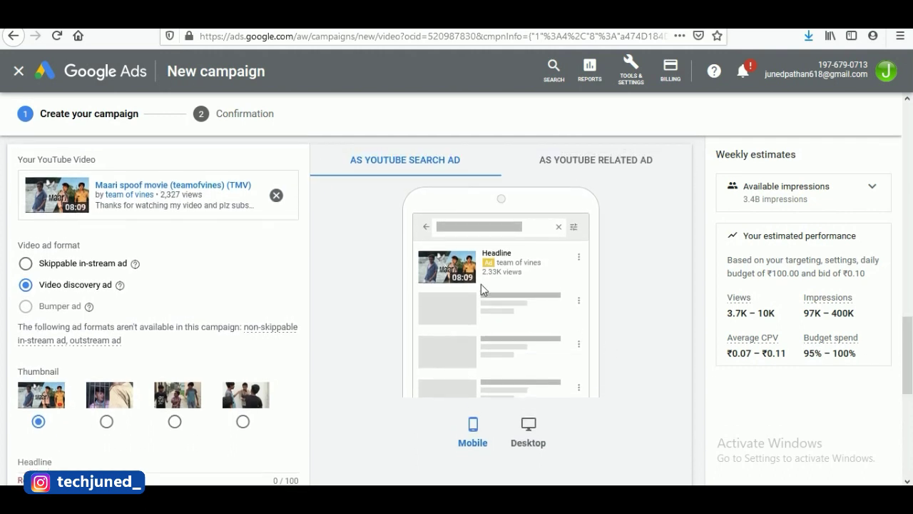
left_click(540, 448)
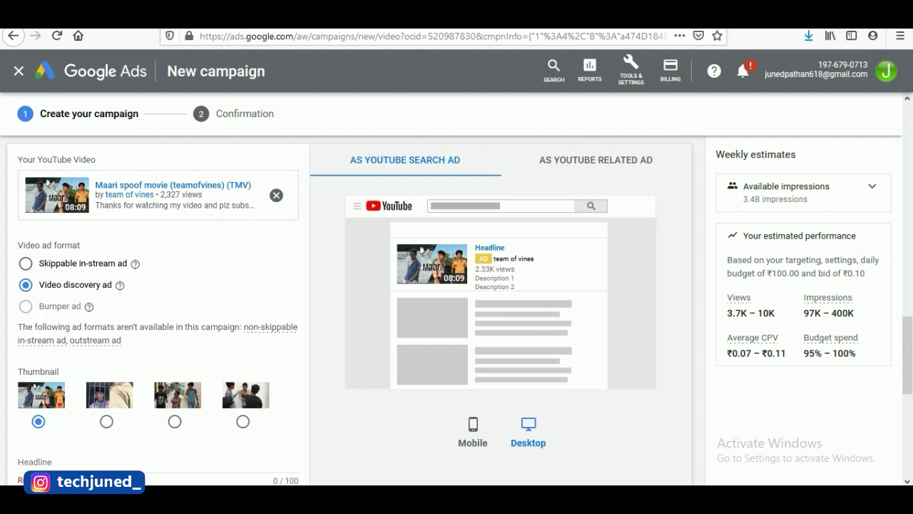
left_click(477, 433)
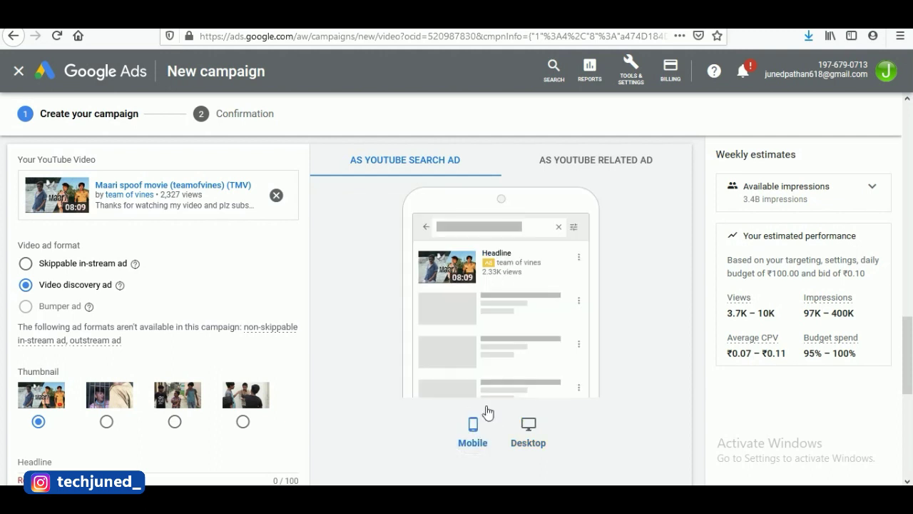
left_click(26, 264)
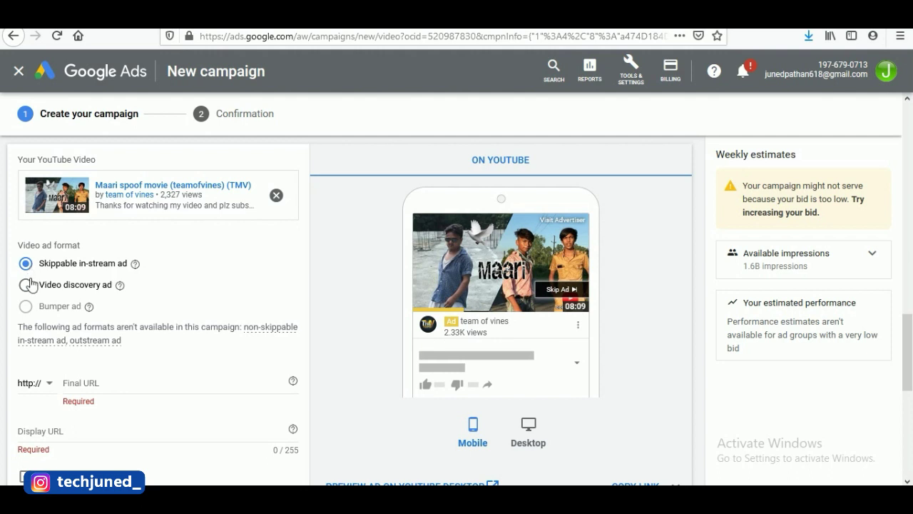
left_click(25, 284)
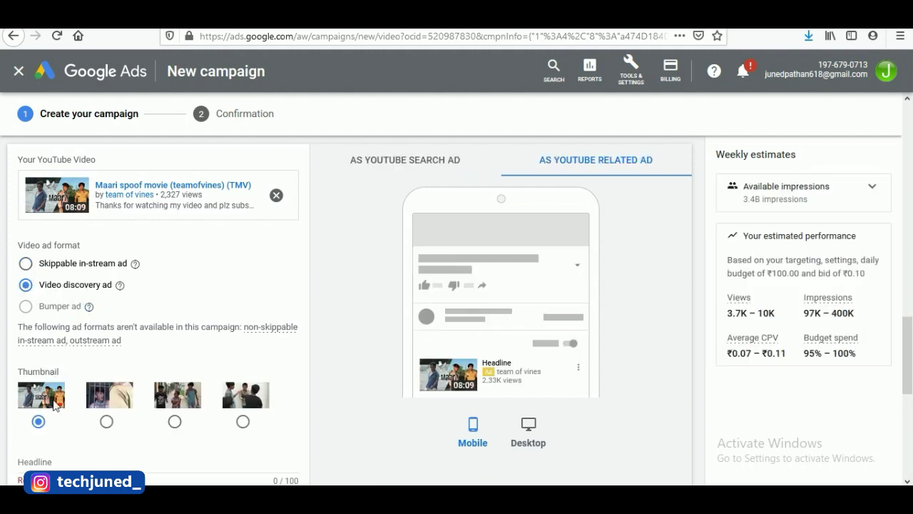
- Copy Maari spoof movie from the video's title on YouTube and use it as the ad headline in Google Ads
left_click_drag(908, 348, 909, 369)
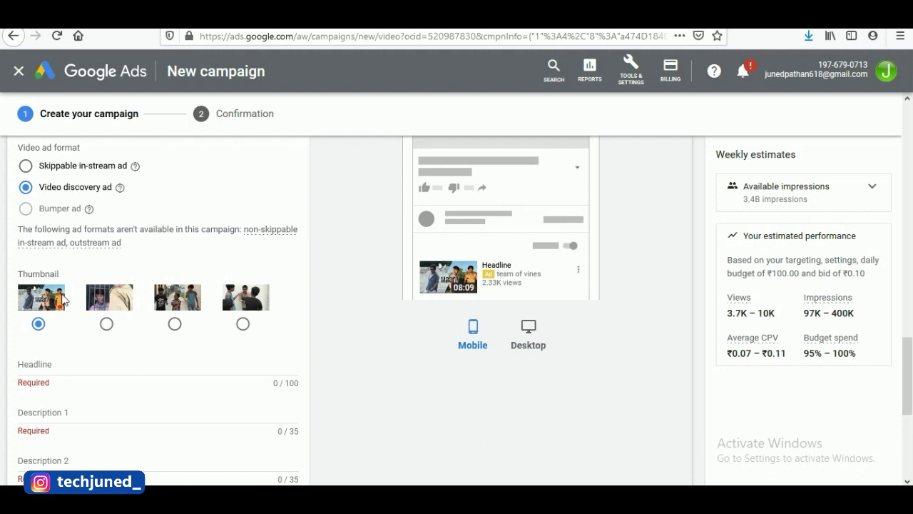
left_click(19, 364)
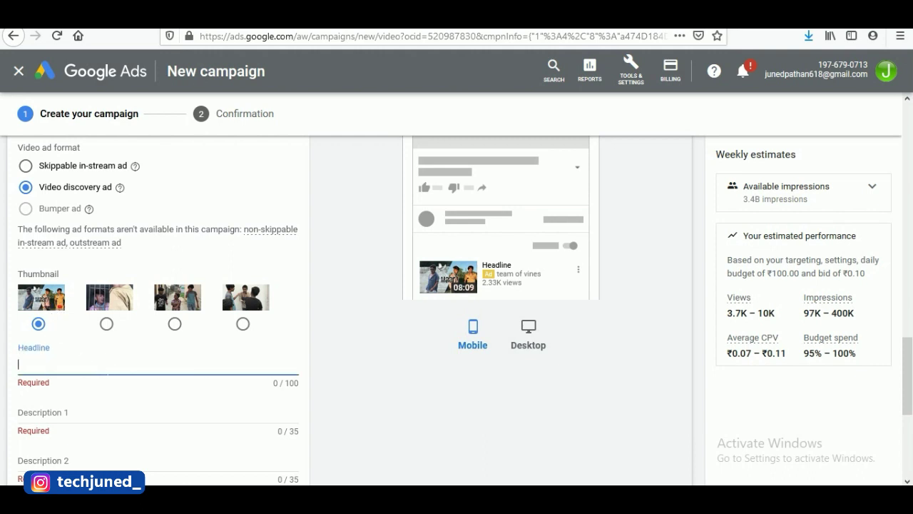
left_click(339, 29)
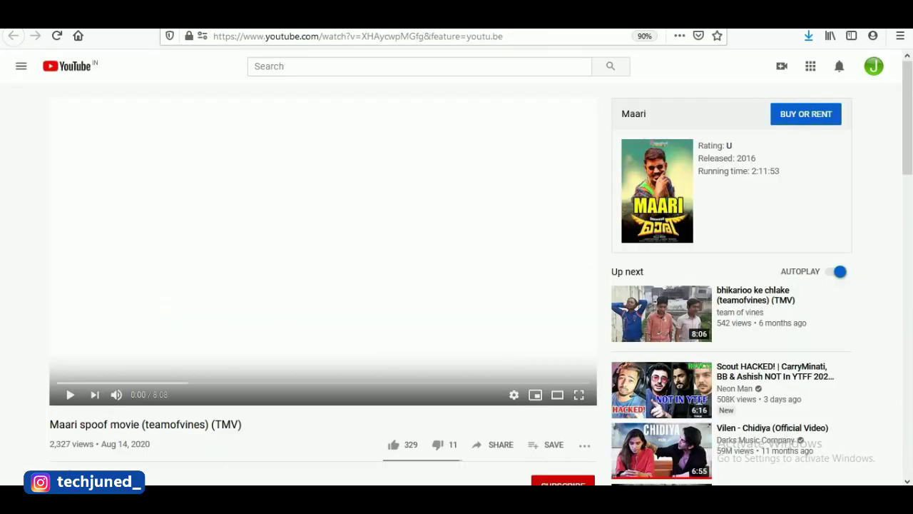
left_click_drag(140, 424, 50, 425)
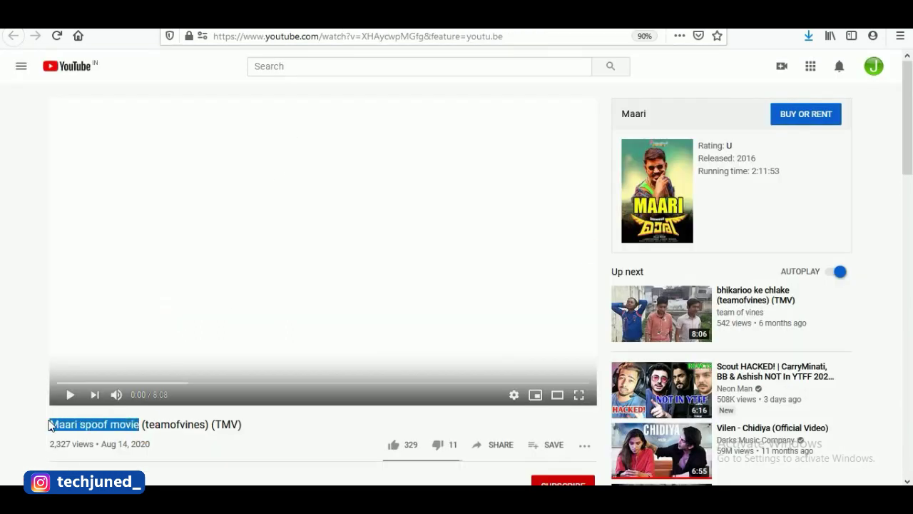
right_click(81, 426)
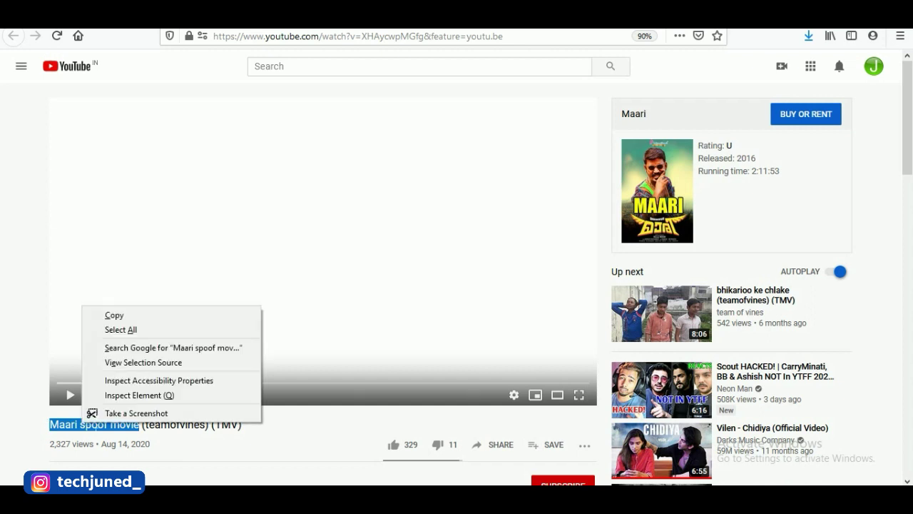
left_click(147, 314)
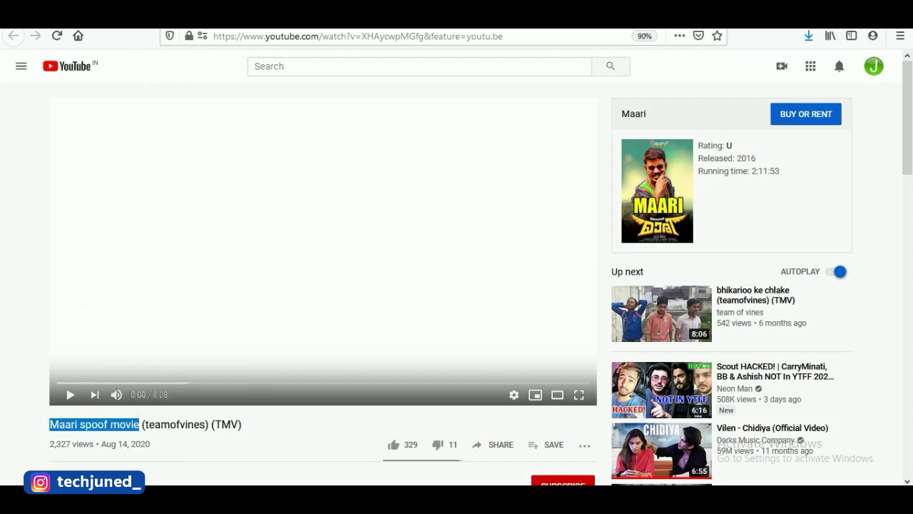
key("ctrl+Tab")
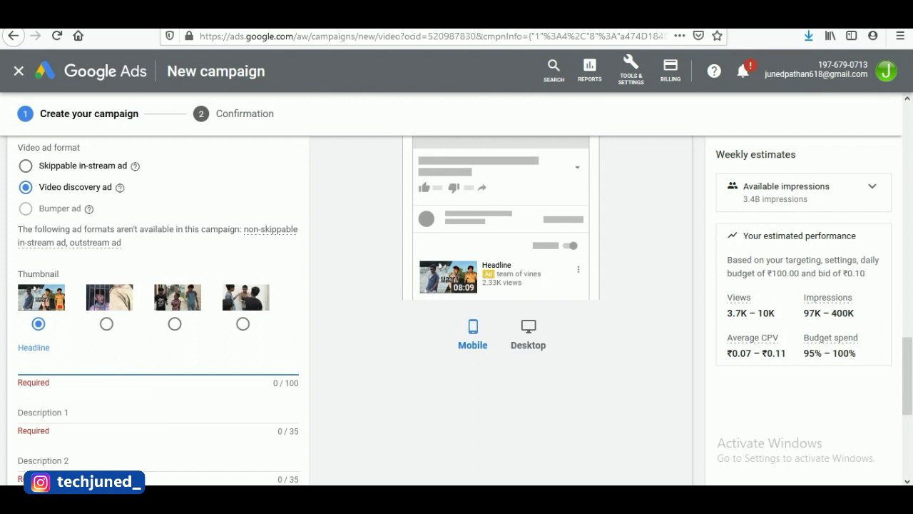
key("ctrl+v")
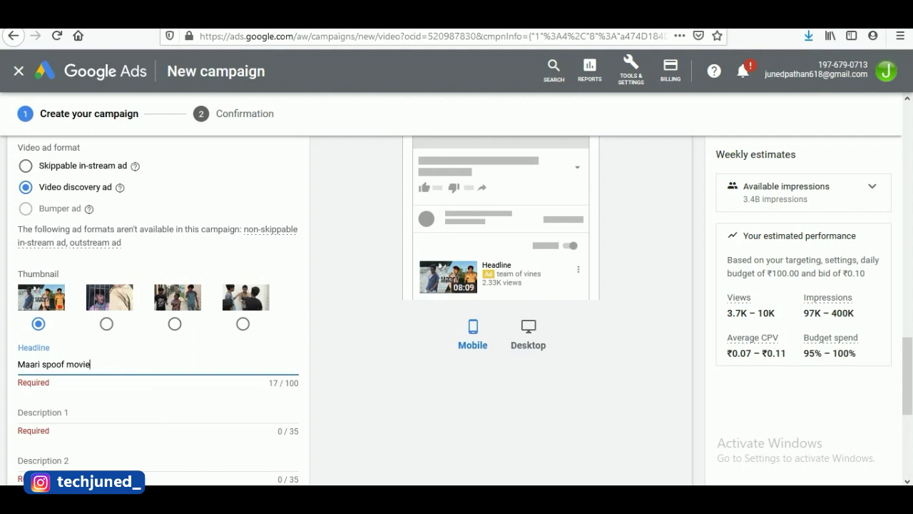
- Fill in both Description 1 and Description 2 with maari movie spoof comedy video
left_click(151, 428)
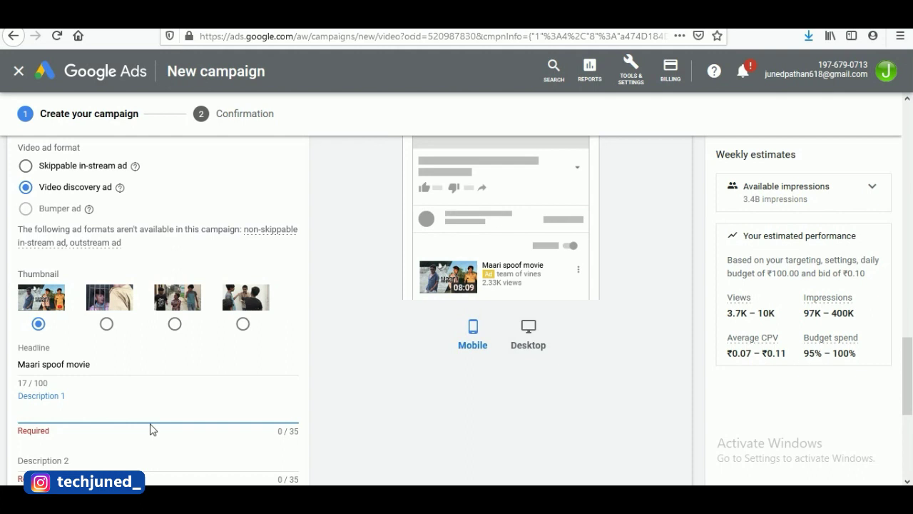
type("maari movie spoof comedy video")
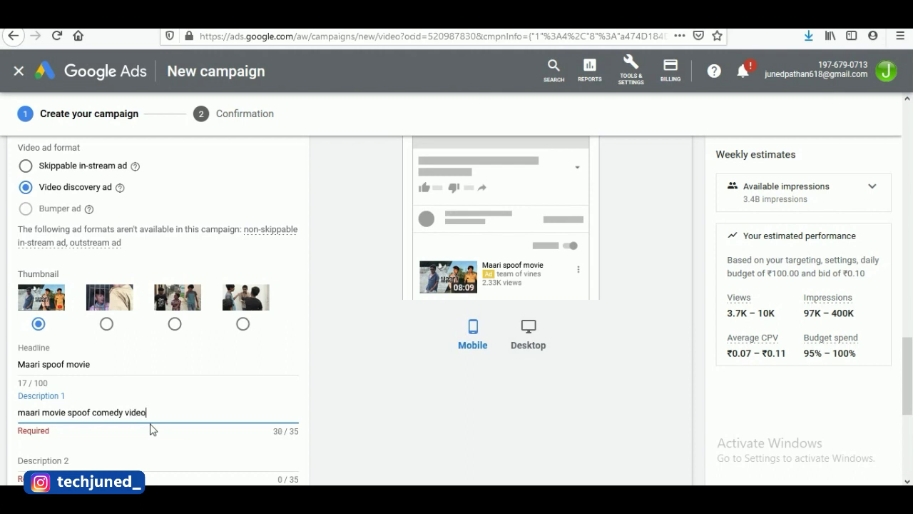
key("ctrl+a")
right_click(127, 414)
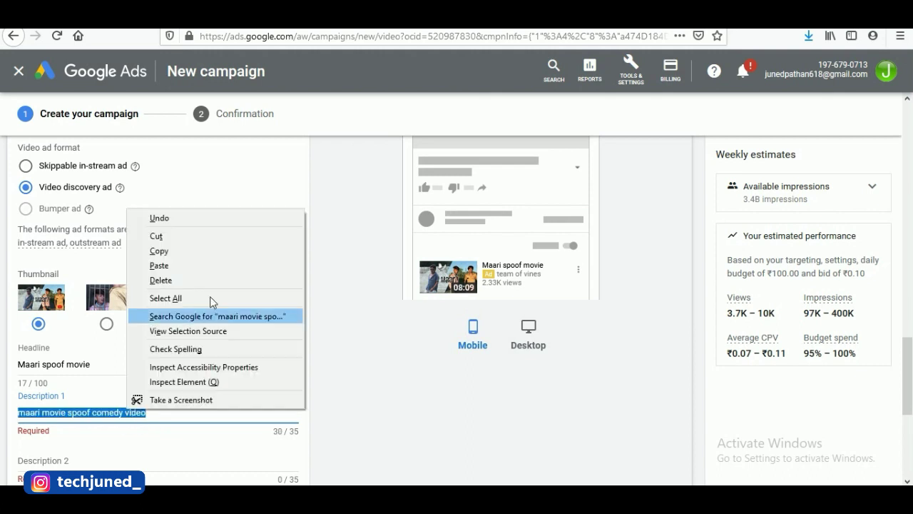
left_click(189, 252)
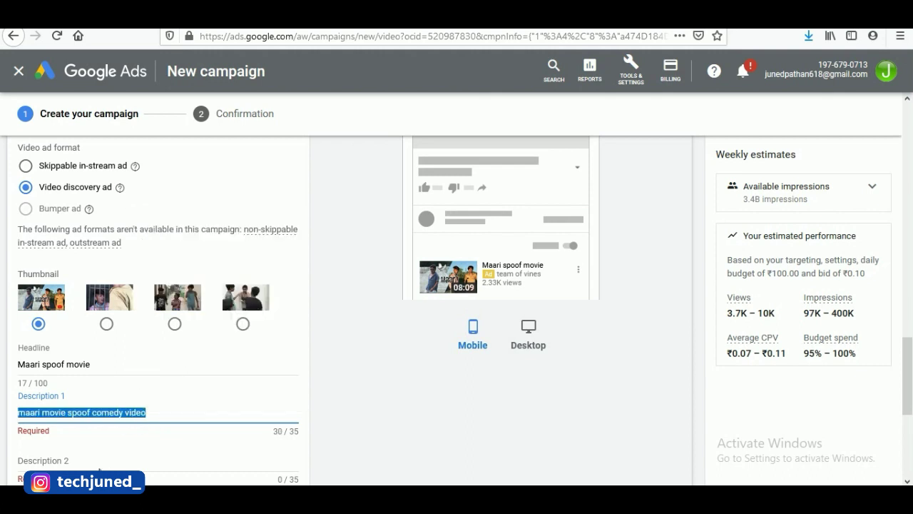
left_click(99, 465)
key("ctrl+v")
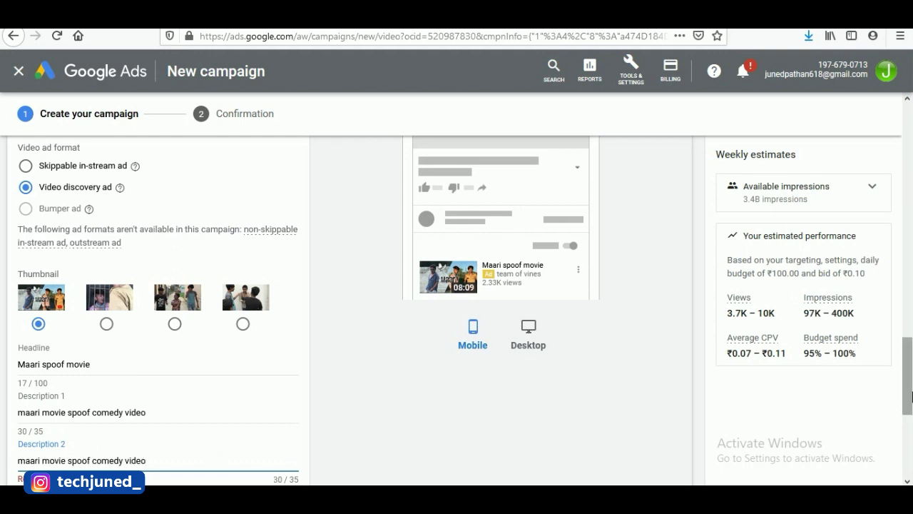
- Replace the default ad name with maari movie spoof
left_click_drag(908, 397, 911, 428)
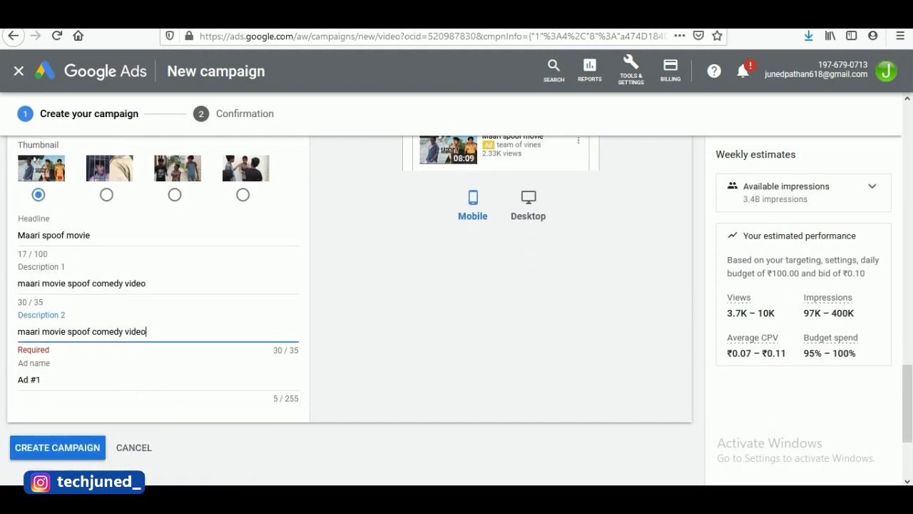
left_click(28, 379)
key("ctrl+a")
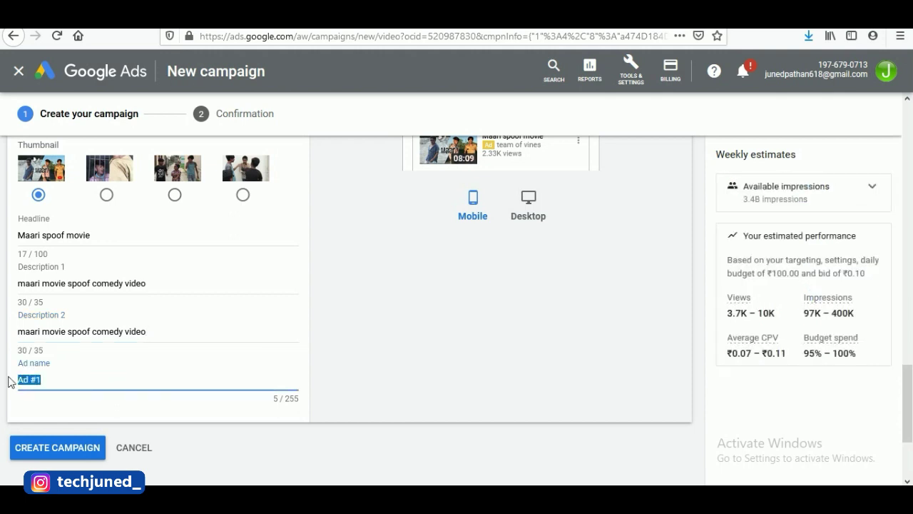
key("BackSpace")
key("ctrl+v")
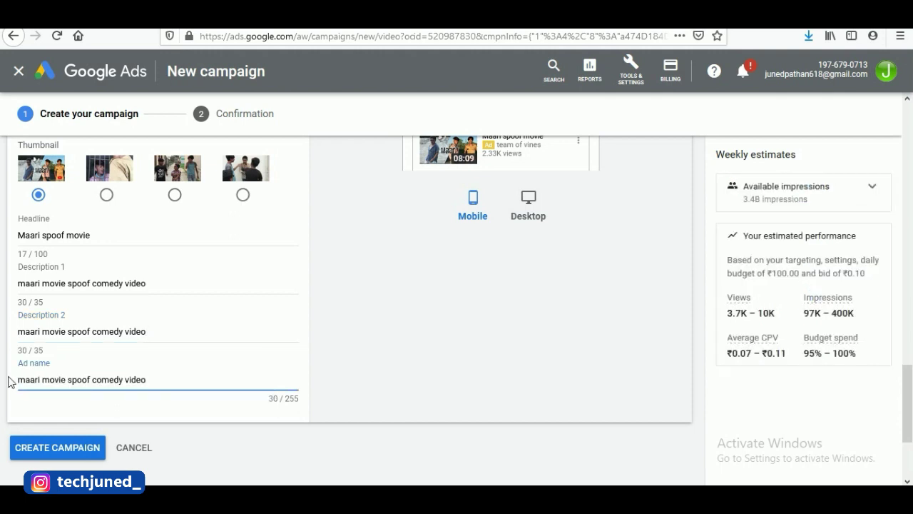
key("BackSpace")
key("BackSpace")
key("BackSpace")
key("BackSpace")
key("BackSpace")
key("BackSpace")
key("BackSpace")
key("BackSpace")
key("BackSpace")
key("BackSpace")
key("BackSpace")
key("BackSpace")
left_click(370, 432)
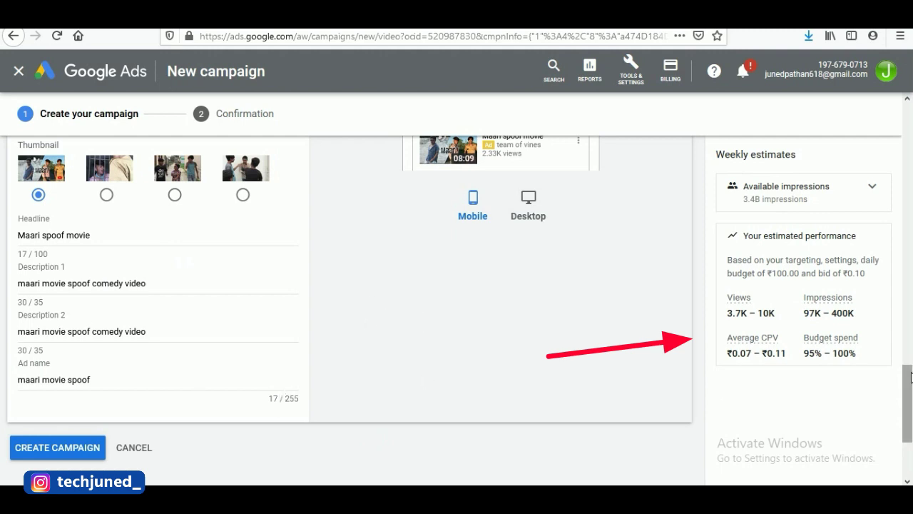
- Review the campaign's general settings, ad setup and weekly performance estimates, including views, average CPV and budget spend
scroll(719, 407, "up", 15)
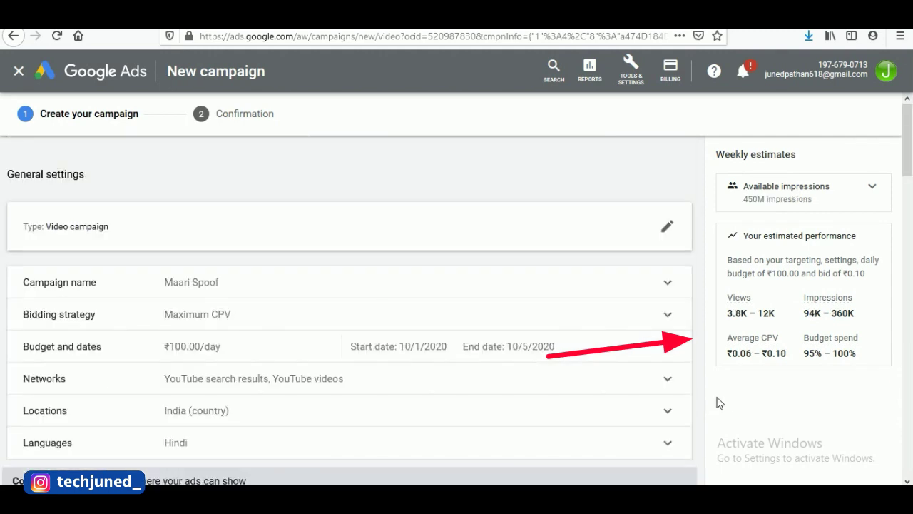
left_click(908, 157)
left_click_drag(907, 157, 911, 393)
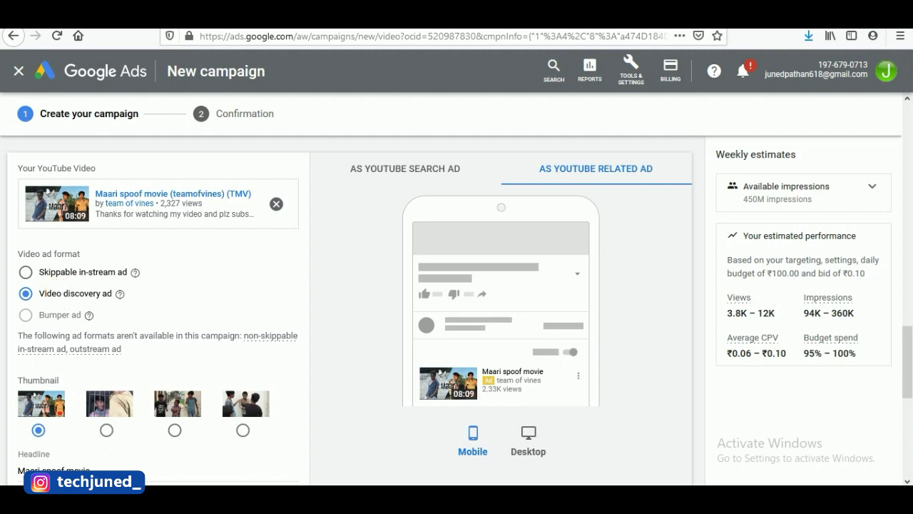
left_click_drag(909, 346, 910, 351)
left_click_drag(870, 317, 756, 314)
left_click(728, 344)
left_click_drag(728, 344, 854, 378)
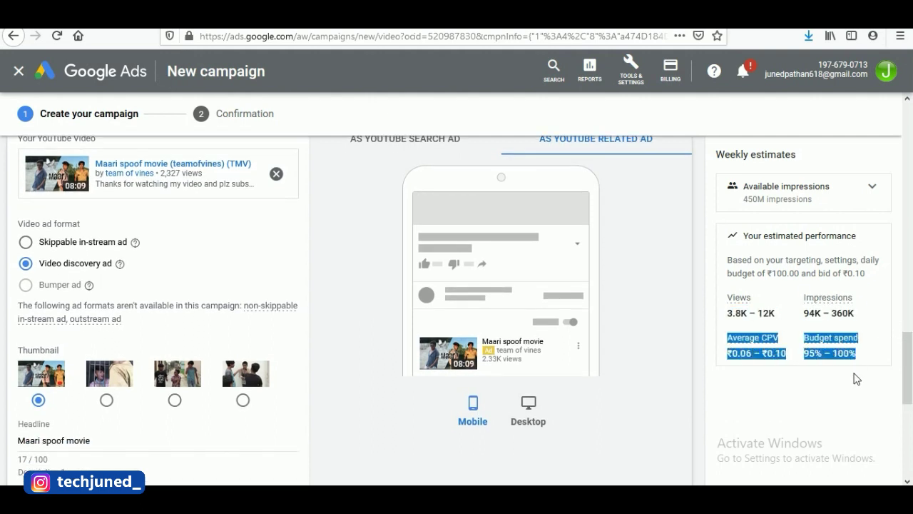
left_click(775, 343)
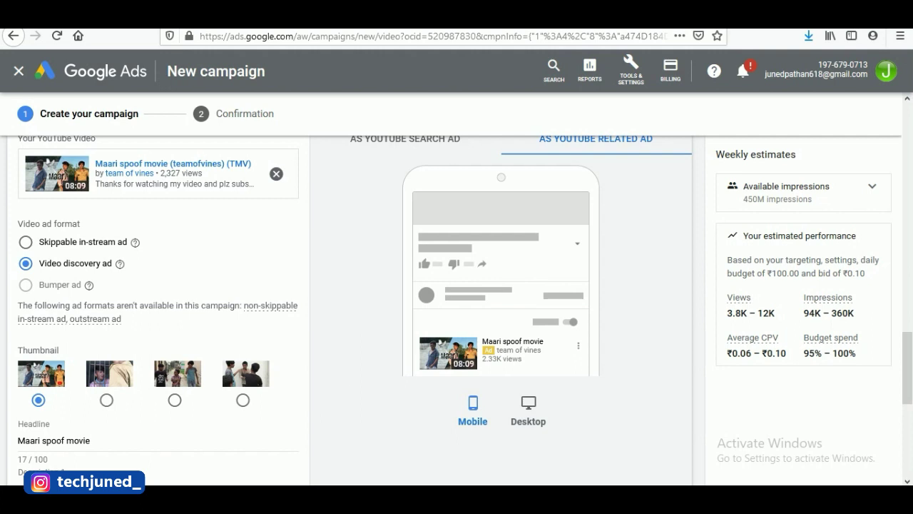
left_click_drag(786, 353, 732, 353)
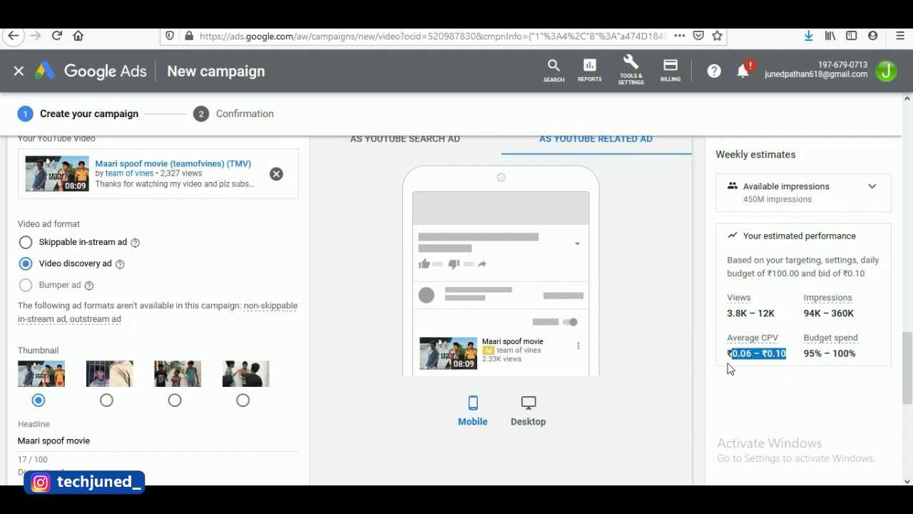
left_click(786, 370)
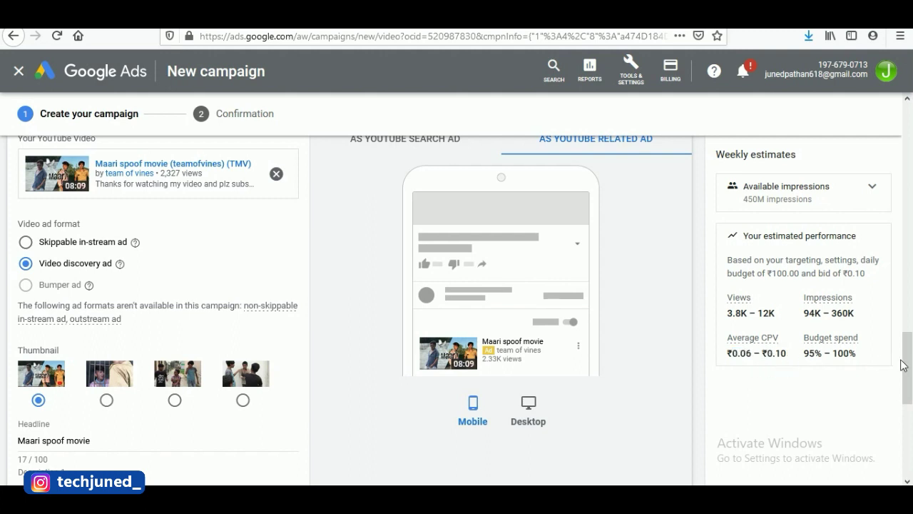
- Create the Maari Spoof campaign with the completed settings and video discovery ad
left_click_drag(904, 363, 911, 400)
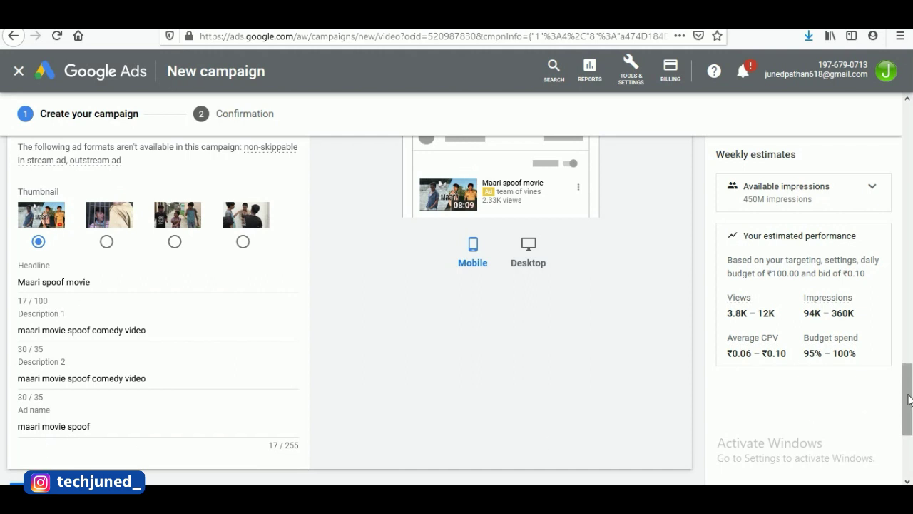
left_click_drag(908, 399, 907, 425)
left_click(70, 371)
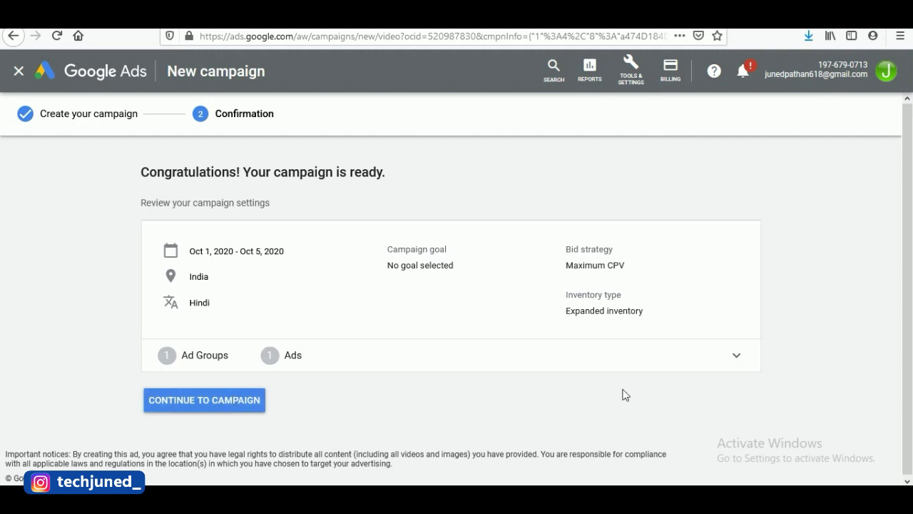
- Expand the ad group and ad summary on the confirmation page, review it, and continue to the campaign
left_click(729, 364)
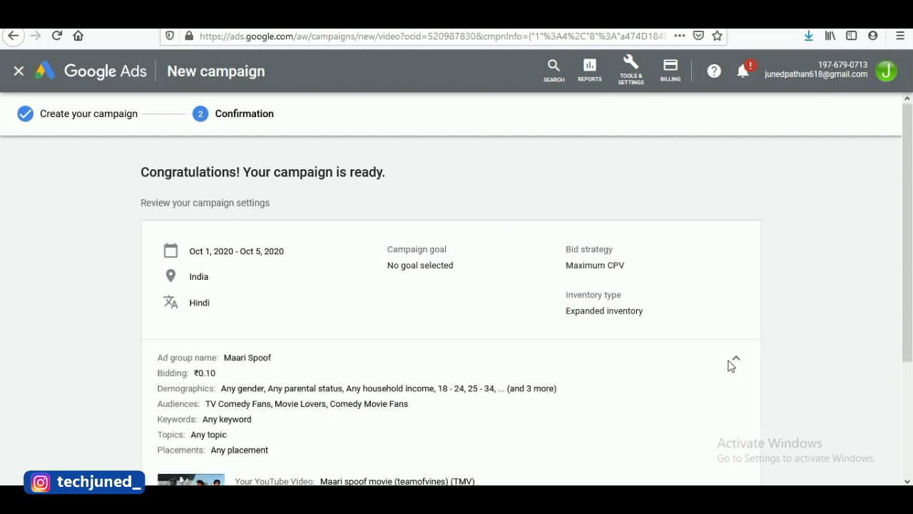
left_click_drag(909, 349, 911, 376)
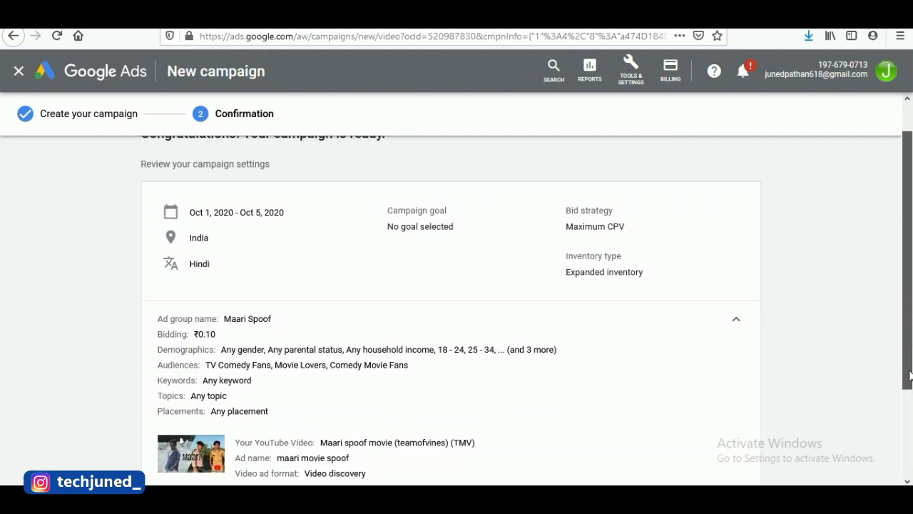
scroll(910, 375, "down", 2)
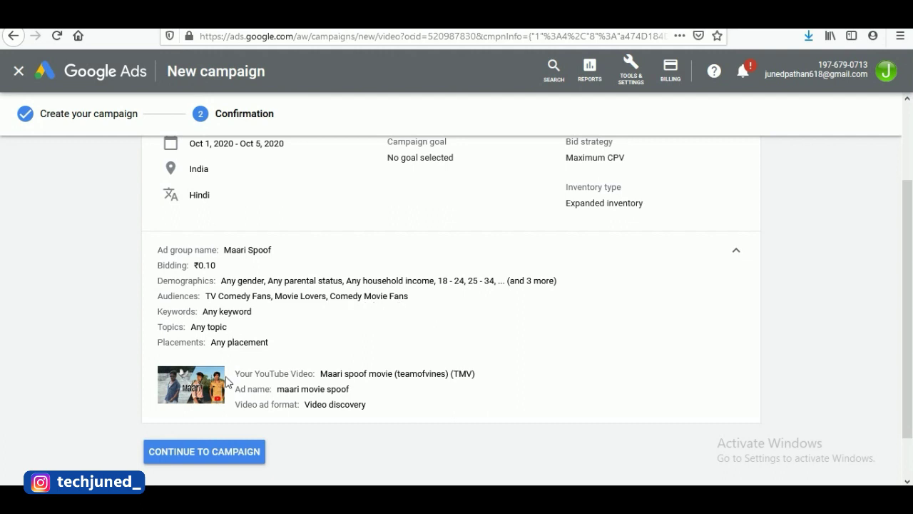
left_click(218, 455)
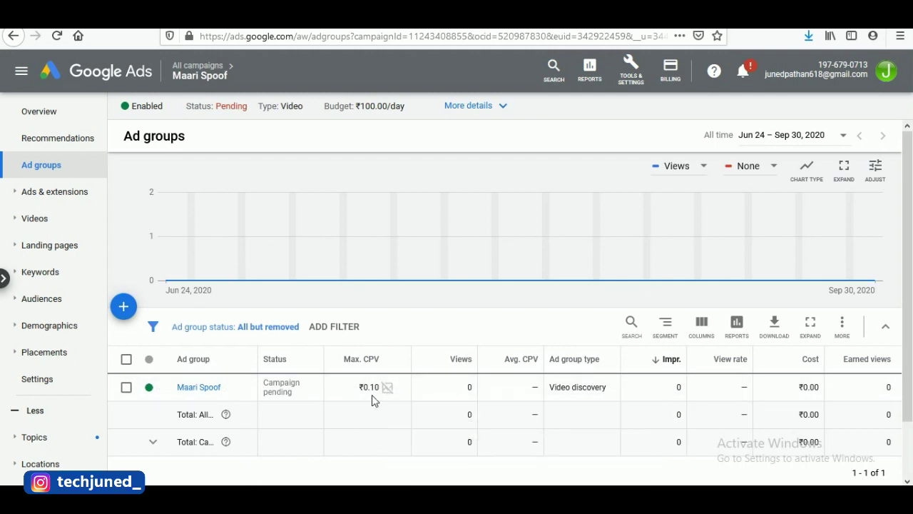
- Examine the campaign's ad groups table and the impressions and views charts in its overview
mouse_move(390, 395)
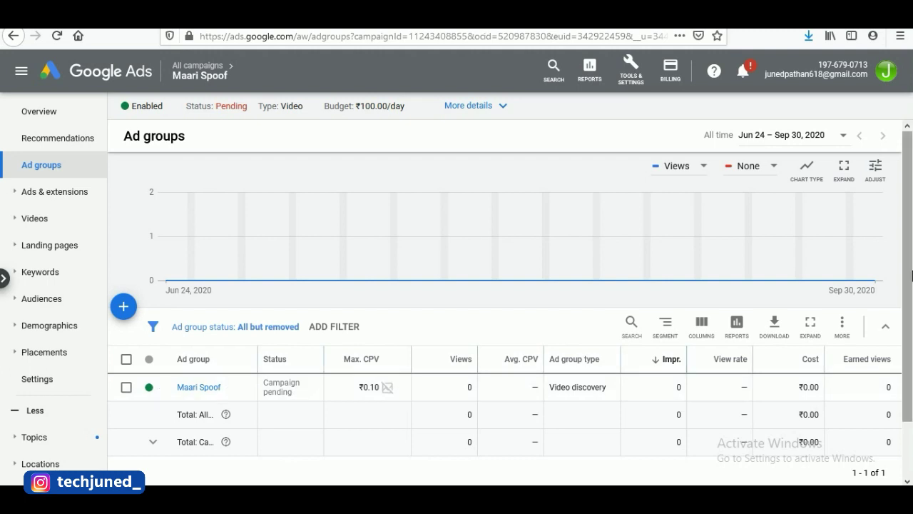
left_click_drag(910, 263, 910, 304)
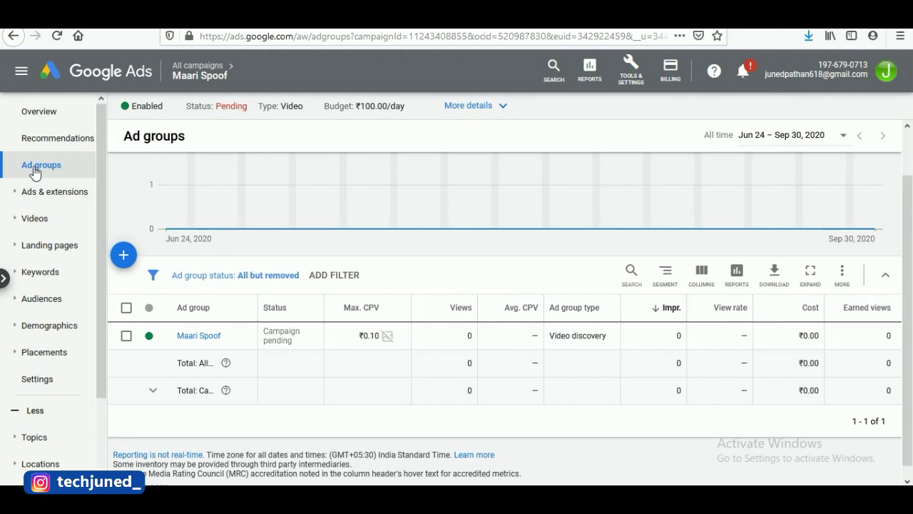
left_click(39, 110)
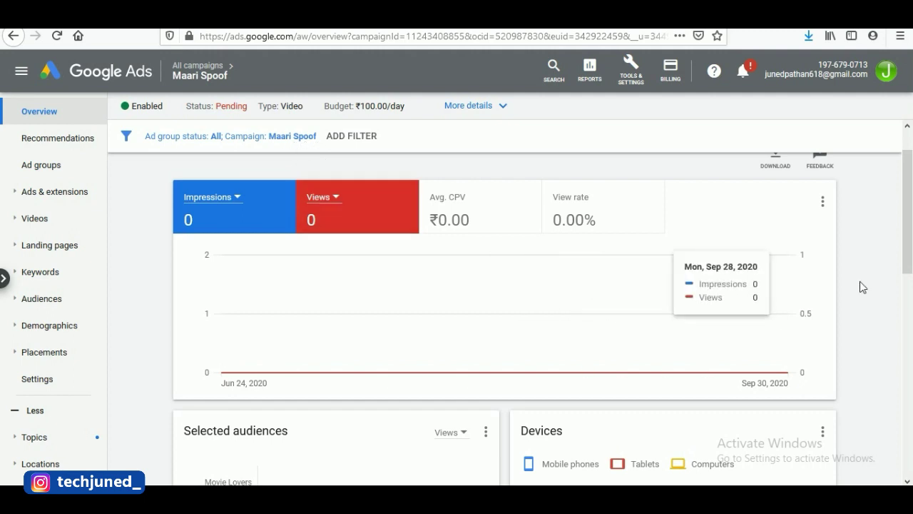
left_click_drag(903, 259, 910, 233)
- Return to the campaign's ad groups and check the status of the Maari Spoof ad group
left_click(57, 170)
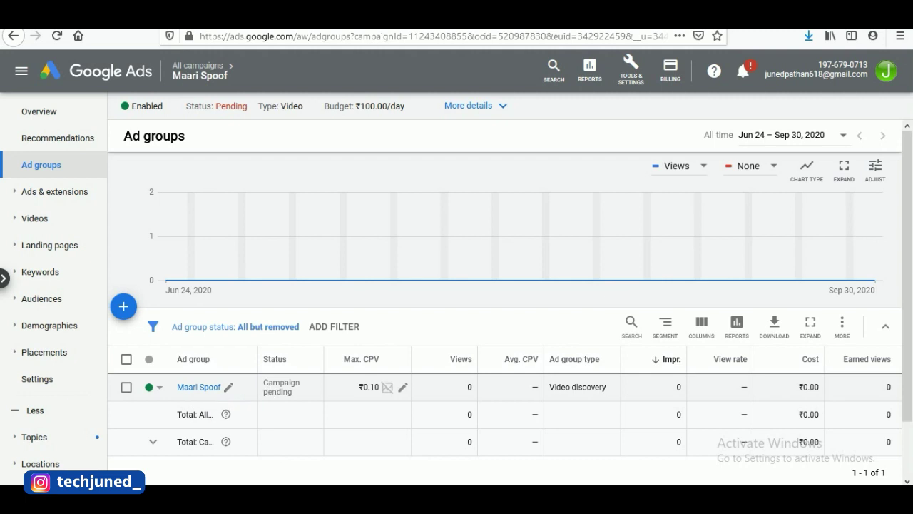
left_click_drag(304, 394, 264, 381)
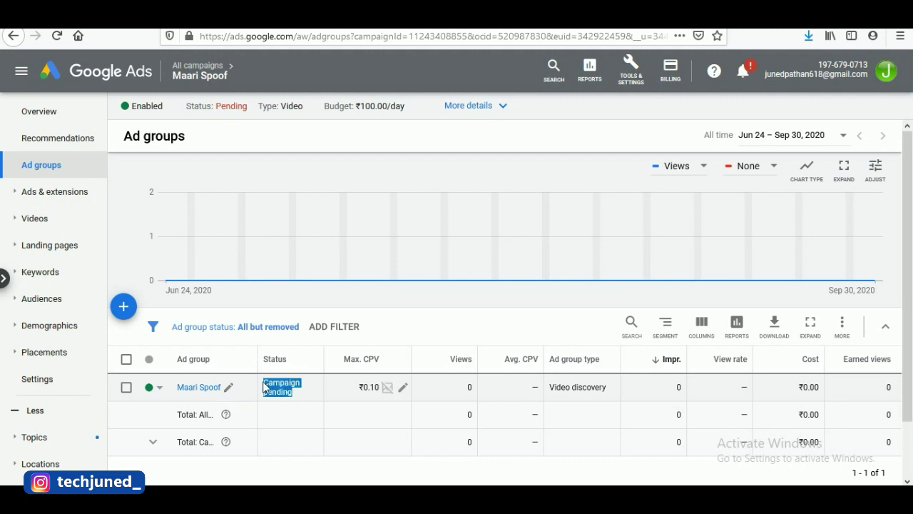
left_click(314, 401)
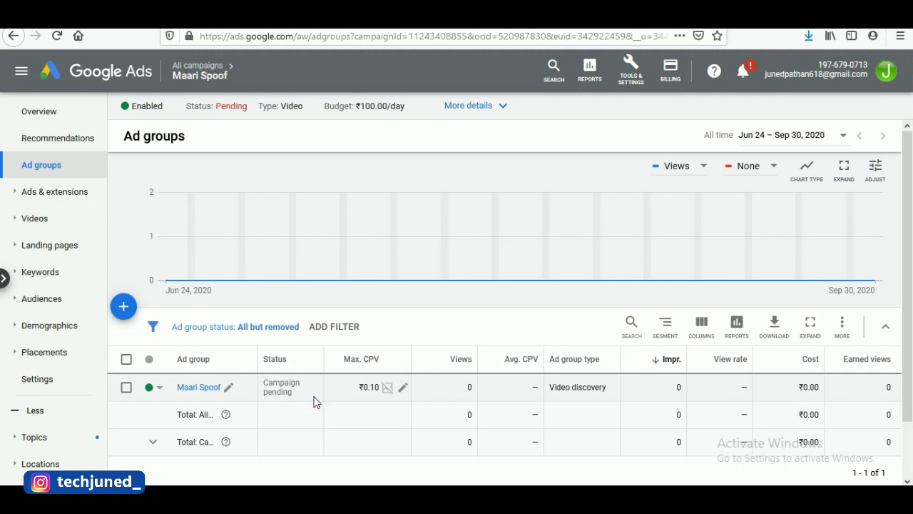
left_click_drag(300, 391, 262, 379)
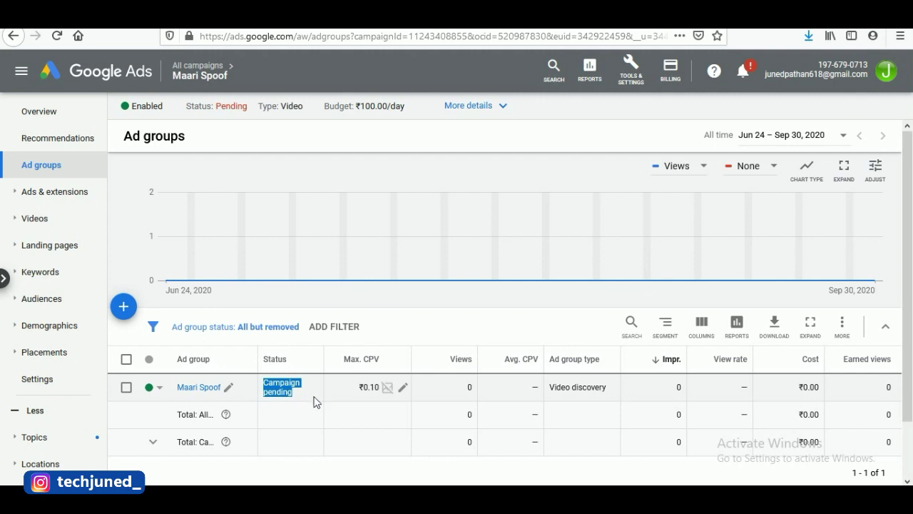
left_click(314, 401)
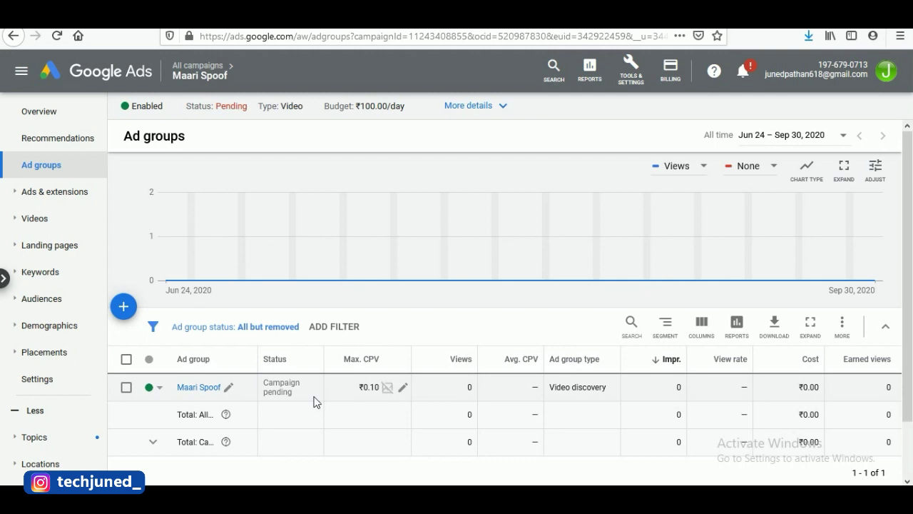
left_click_drag(301, 392, 264, 383)
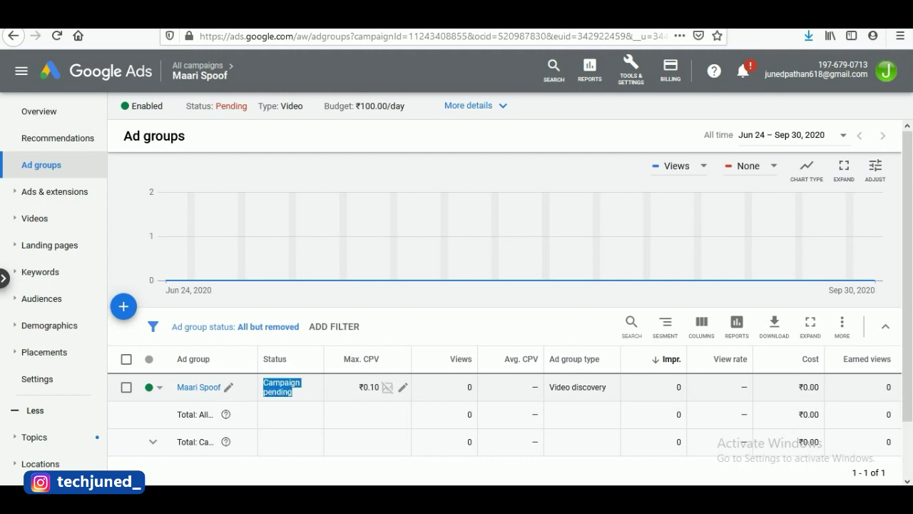
left_click(314, 402)
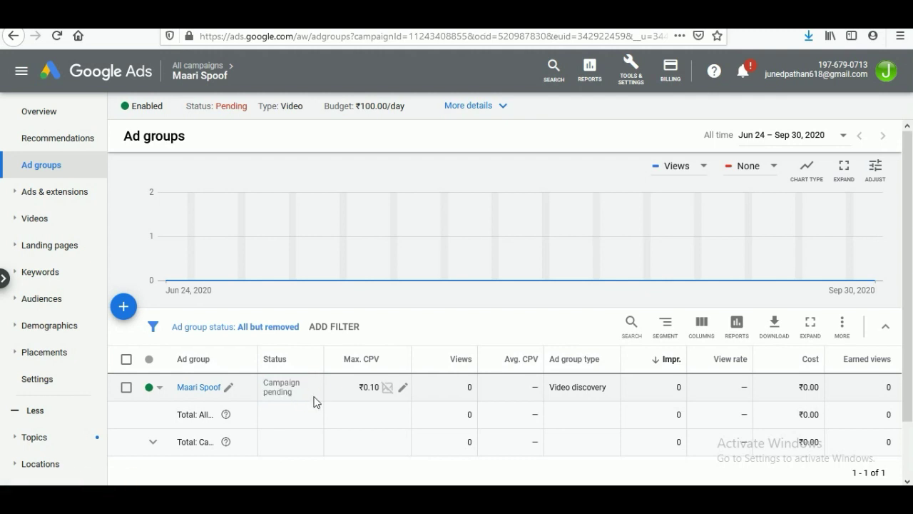